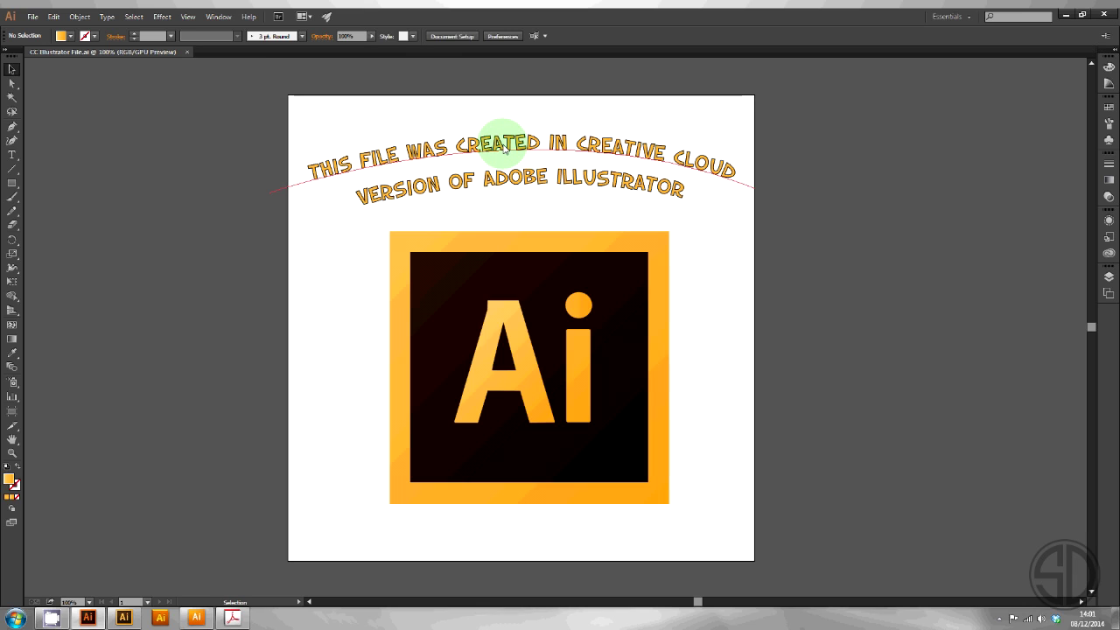
Step: Inspect the CC logo's editable curved title, its layers and its gradient fills
key("t")
left_click_drag(507, 149, 599, 144)
key("Escape")
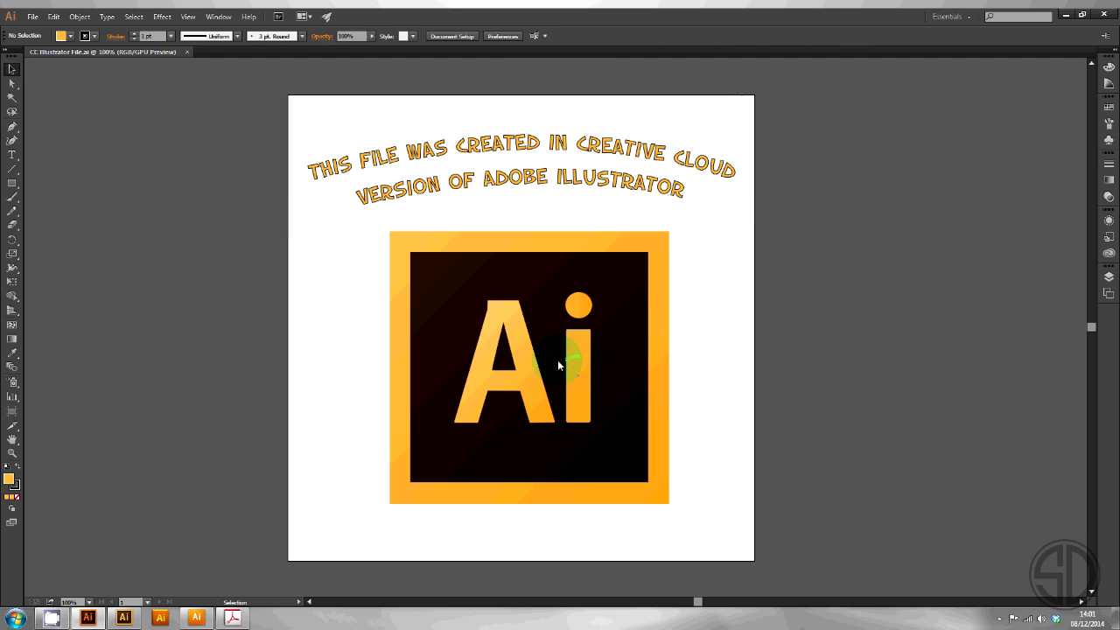
left_click(534, 360)
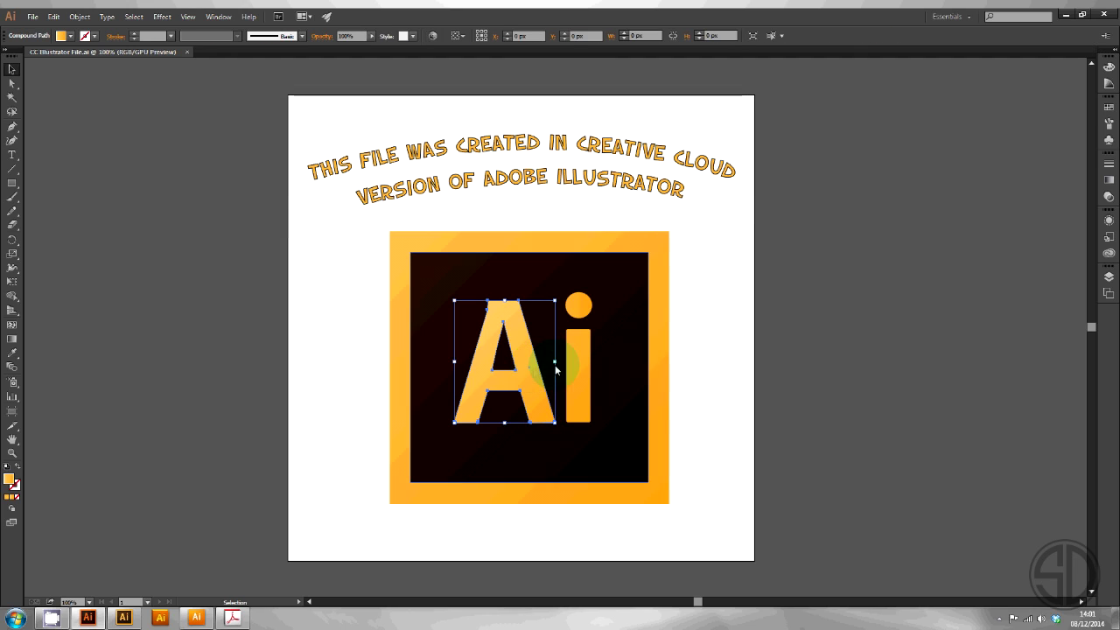
left_click(1108, 276)
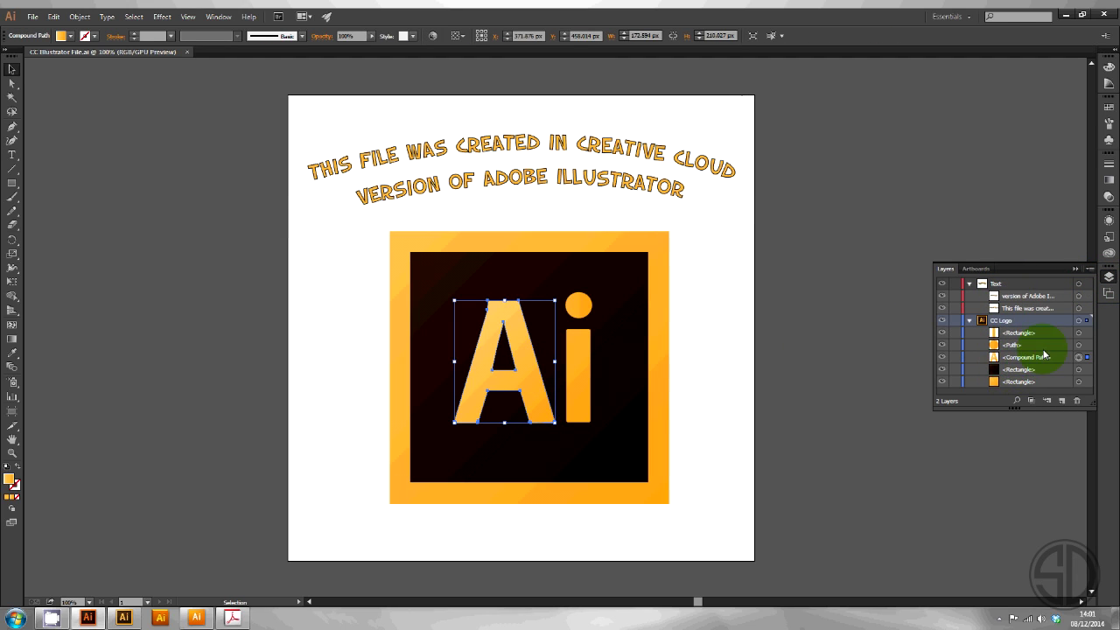
left_click(1108, 179)
left_click(588, 362)
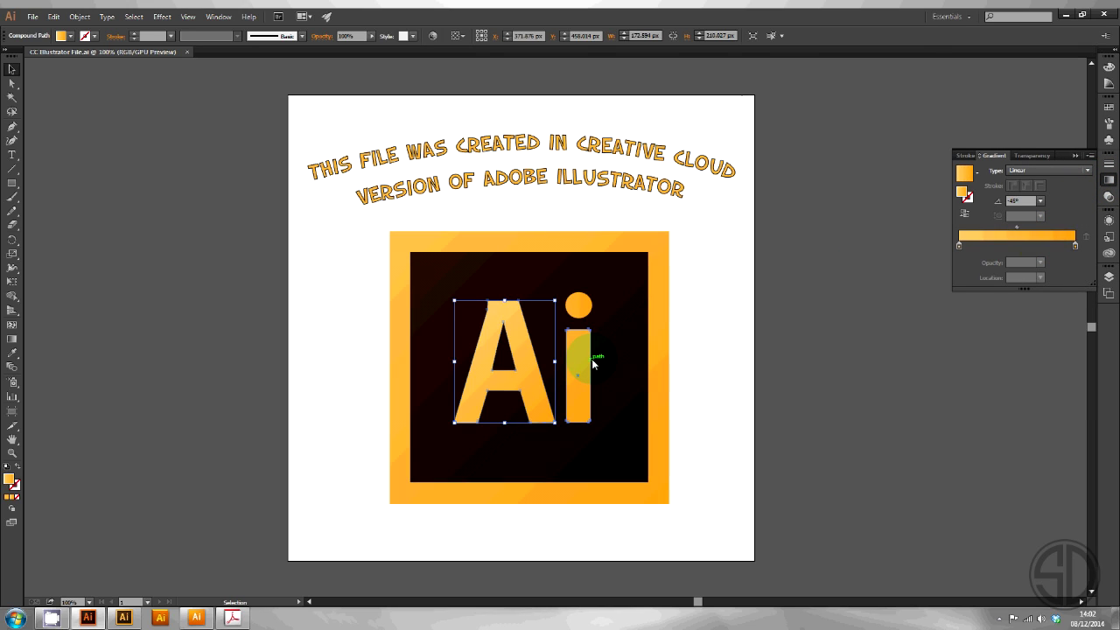
left_click(667, 438)
left_click(756, 397)
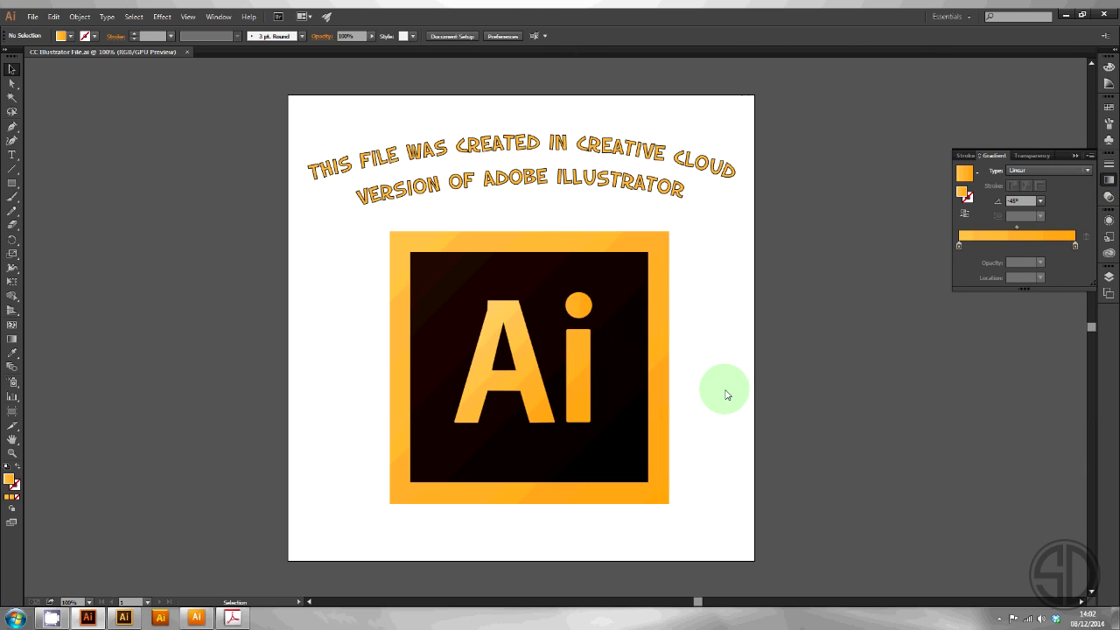
left_click(1109, 180)
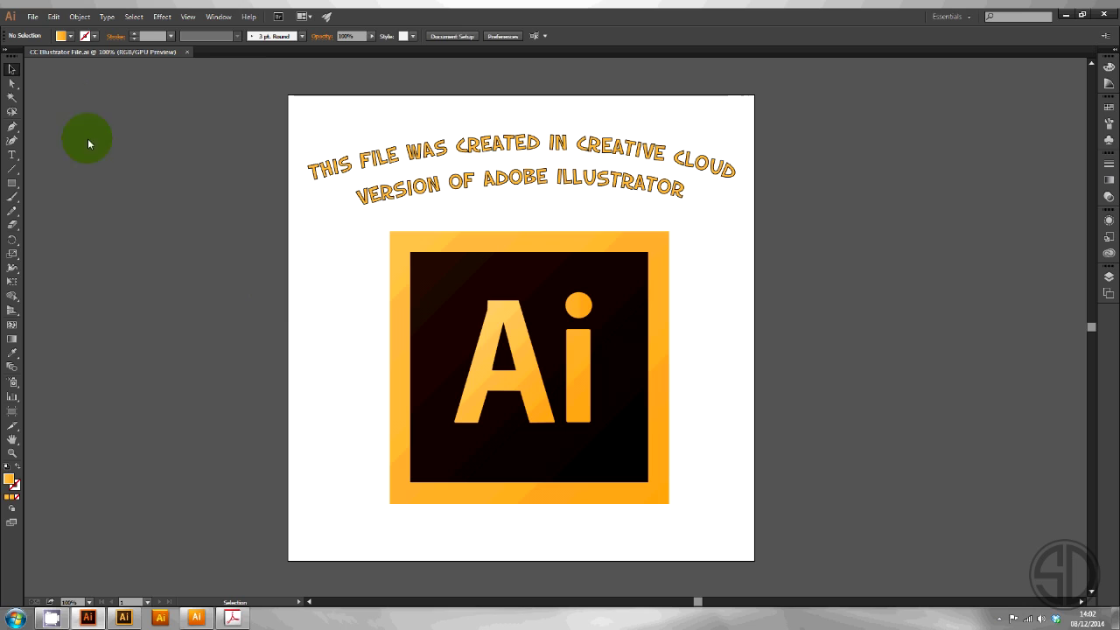
Step: Save the artwork as Illustrator EPS named 'CC Illustrator File - EPS' with default EPS options
left_click(32, 15)
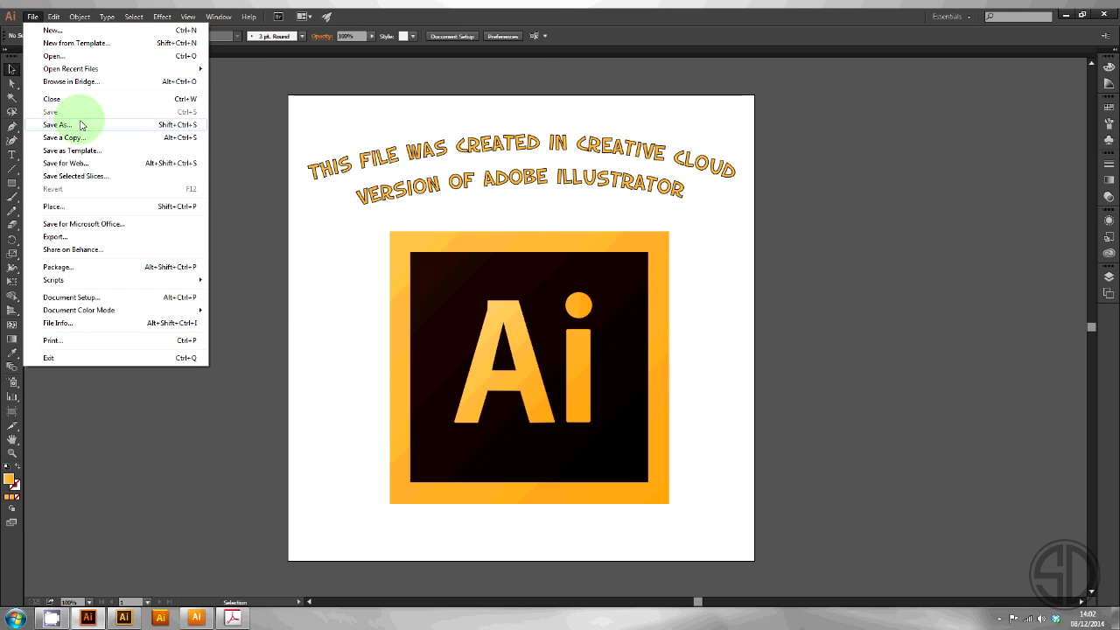
left_click(57, 125)
left_click(160, 278)
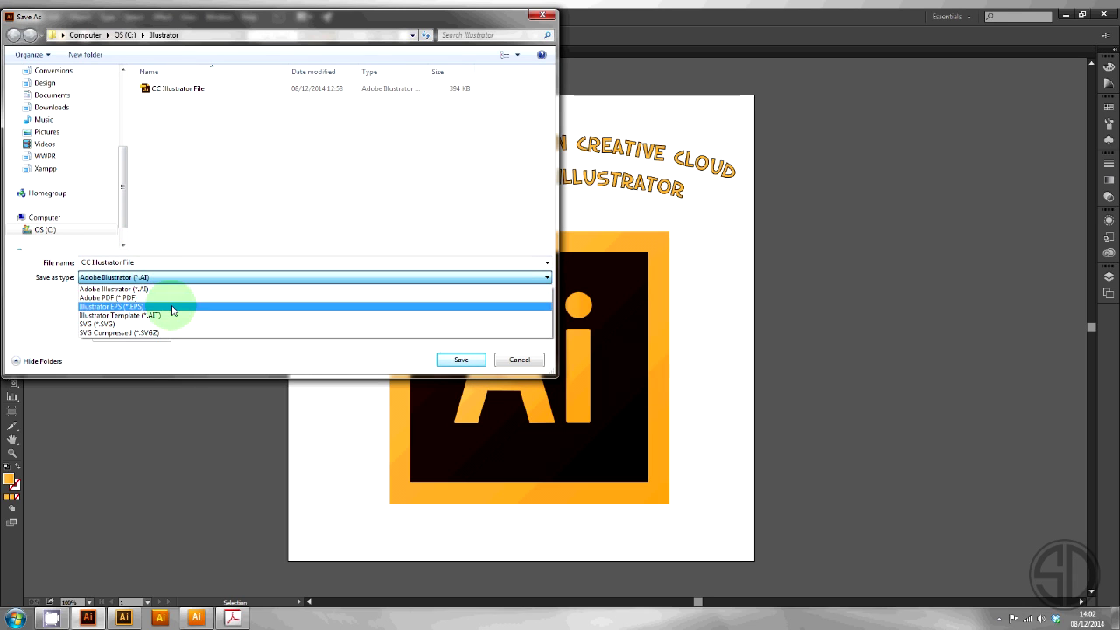
left_click(174, 307)
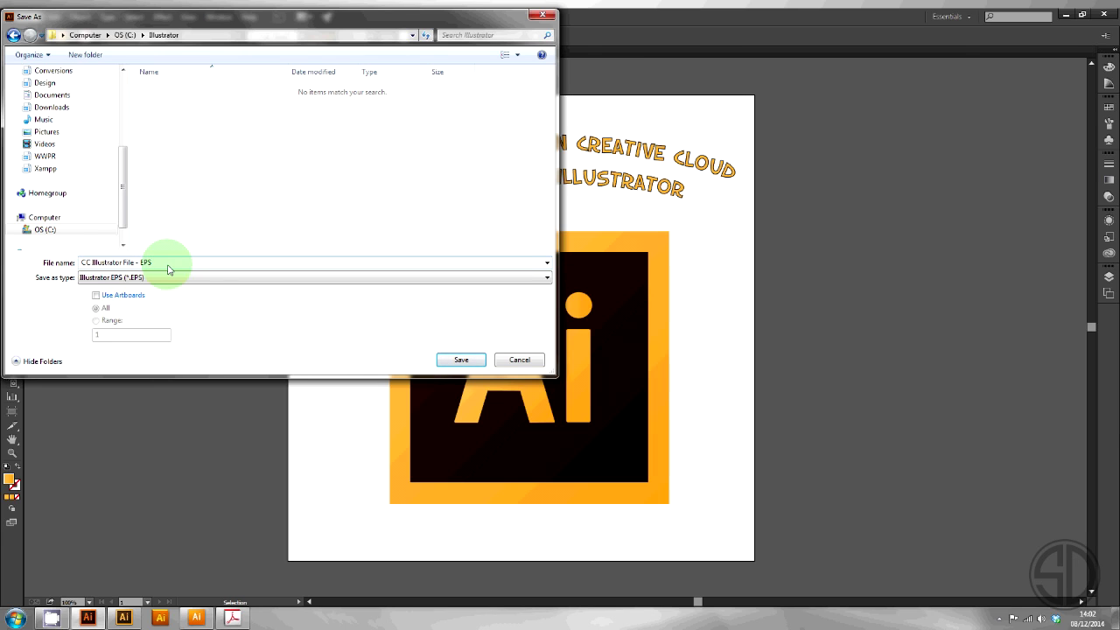
left_click(457, 359)
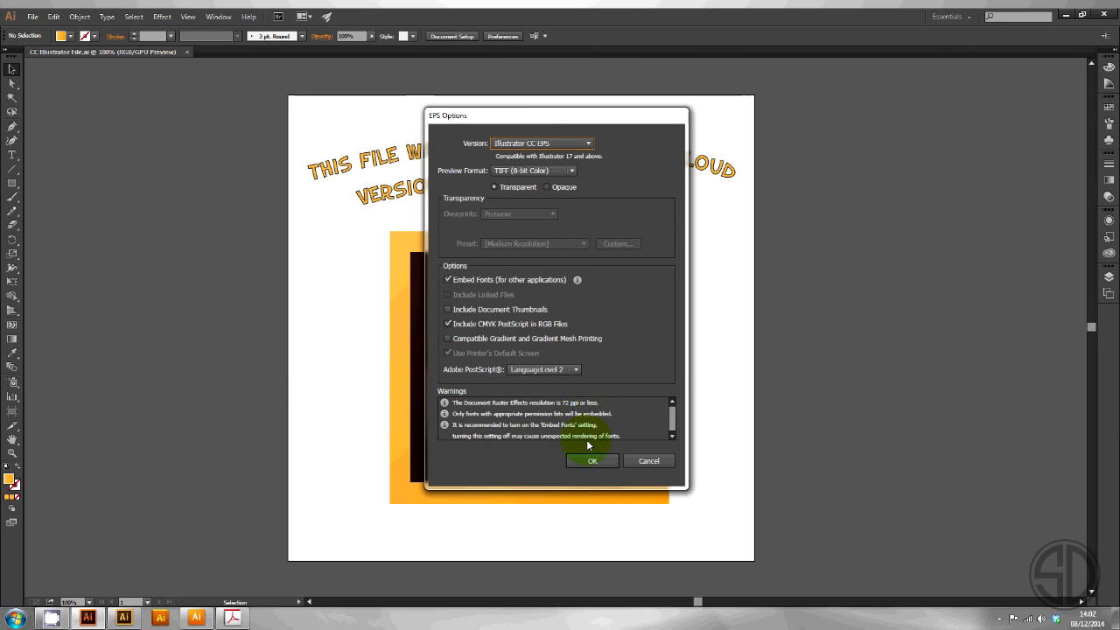
left_click(592, 462)
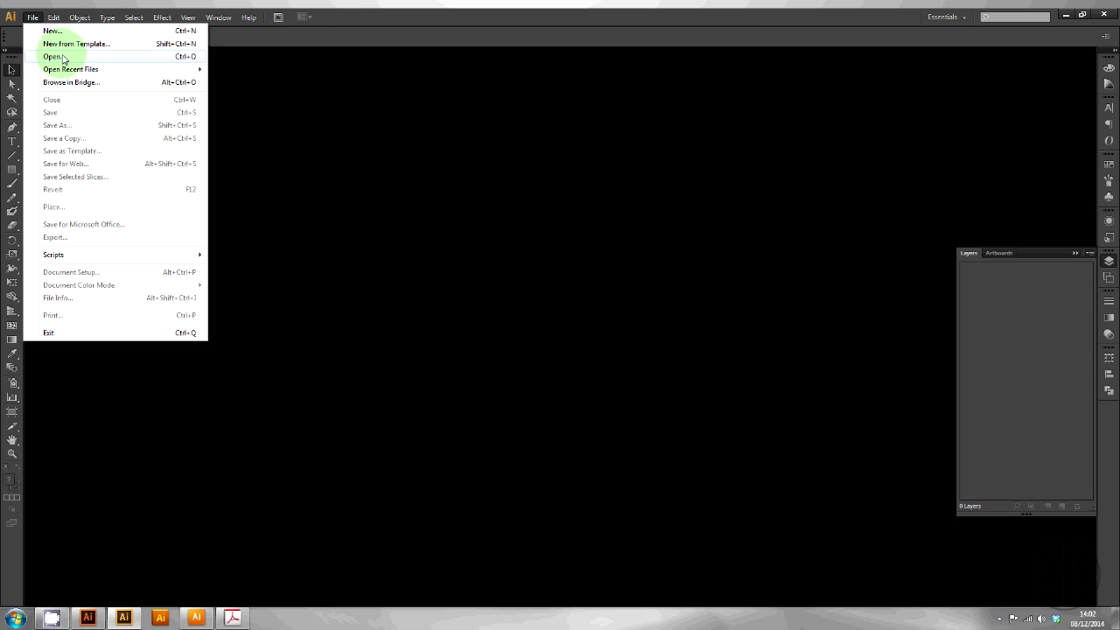
Step: Open CC Illustrator File - EPS in CS6, dismiss the error, and marquee the empty artboard
left_click(55, 56)
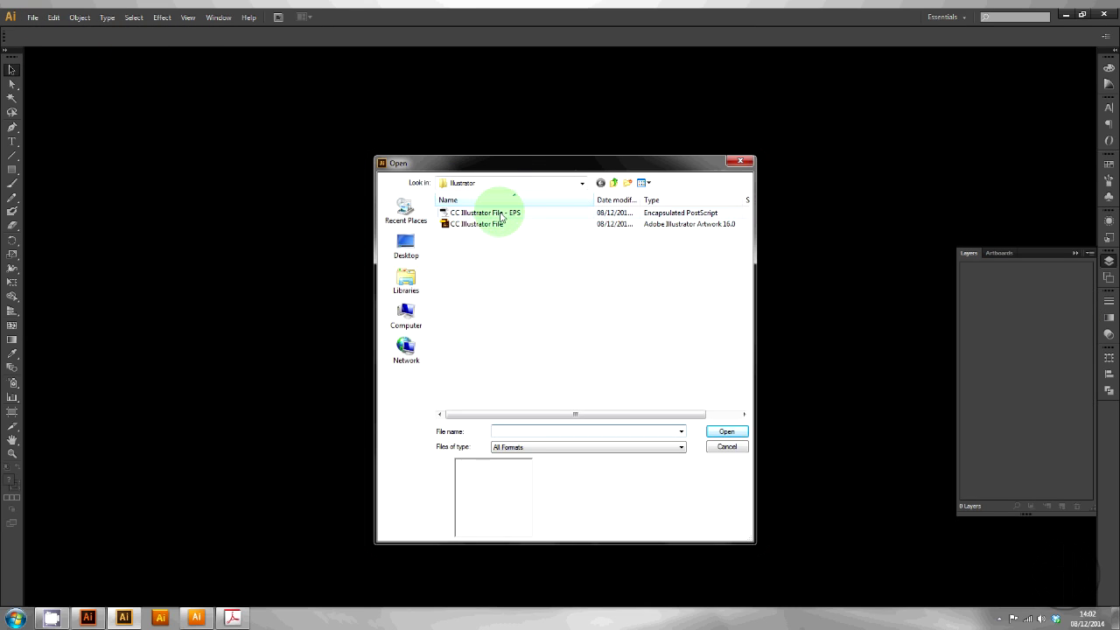
double_click(499, 213)
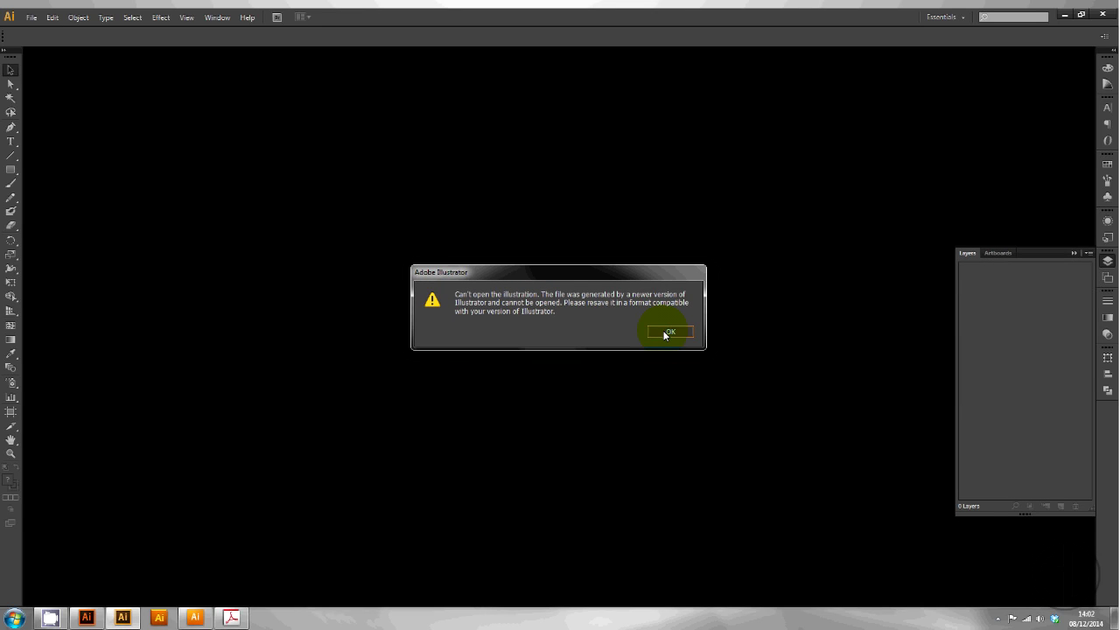
left_click(668, 332)
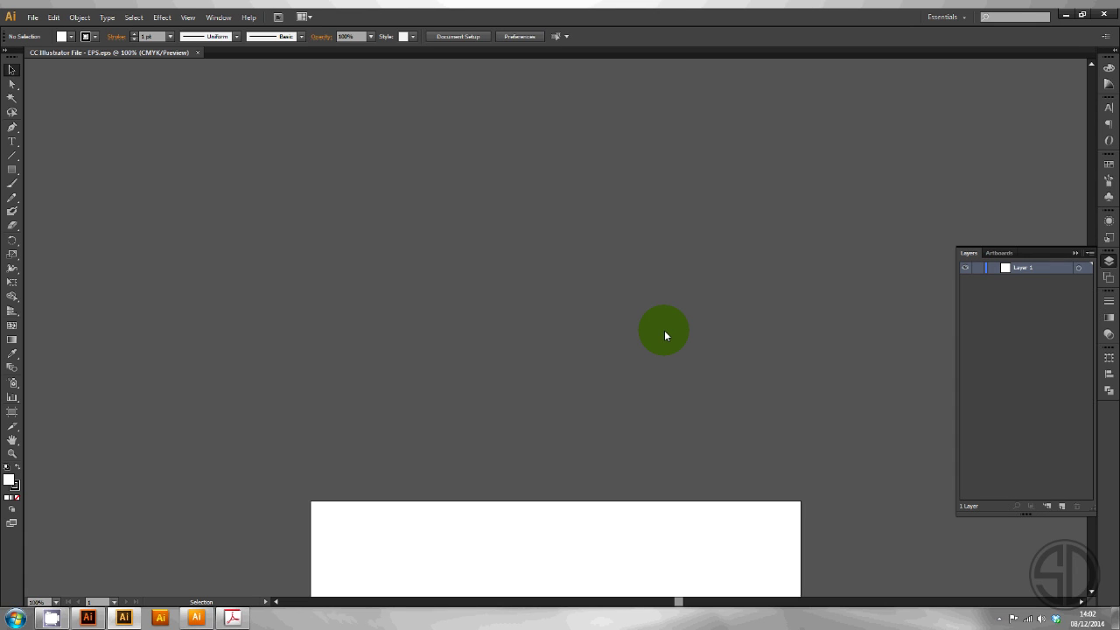
left_click_drag(225, 162, 857, 488)
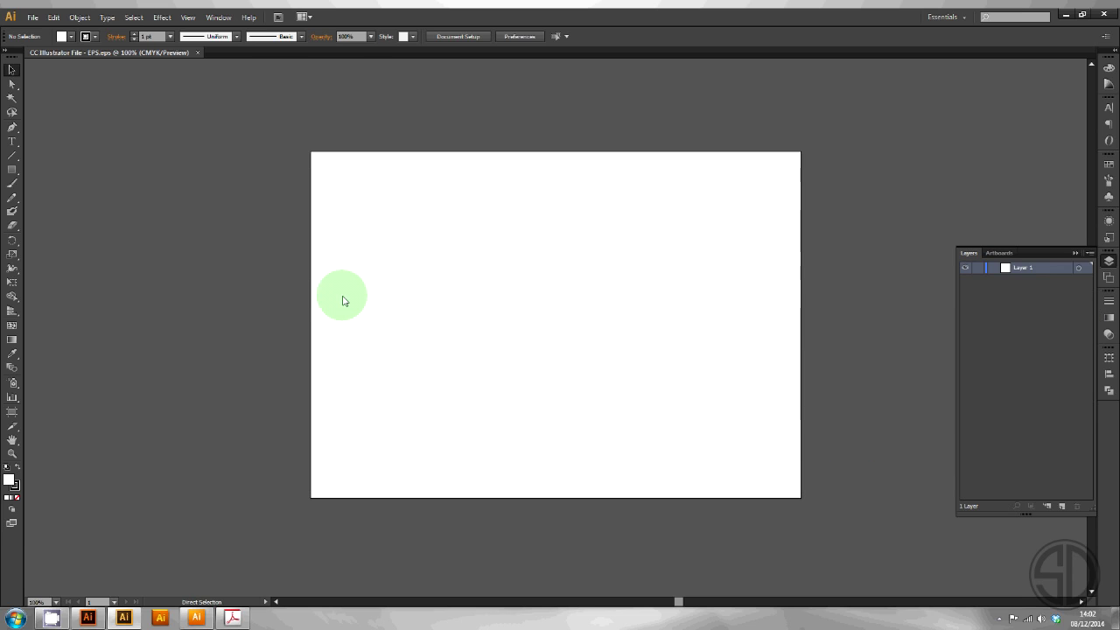
Step: Close the blank EPS and open CC Illustrator File.ai in CS6, accepting the import
key("ctrl+w")
left_click(32, 18)
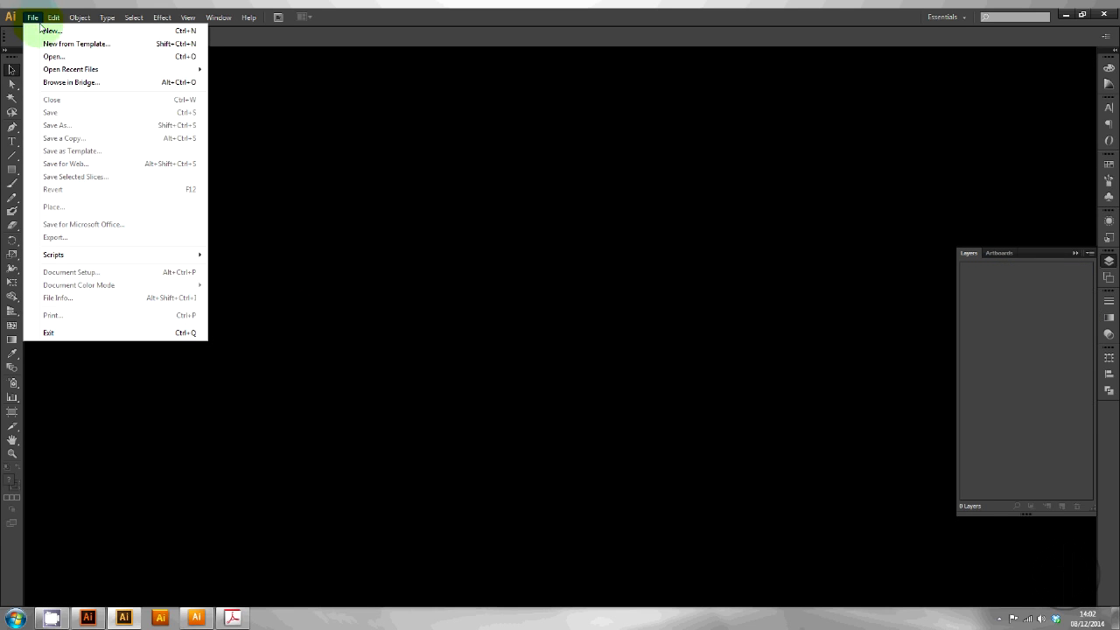
left_click(50, 55)
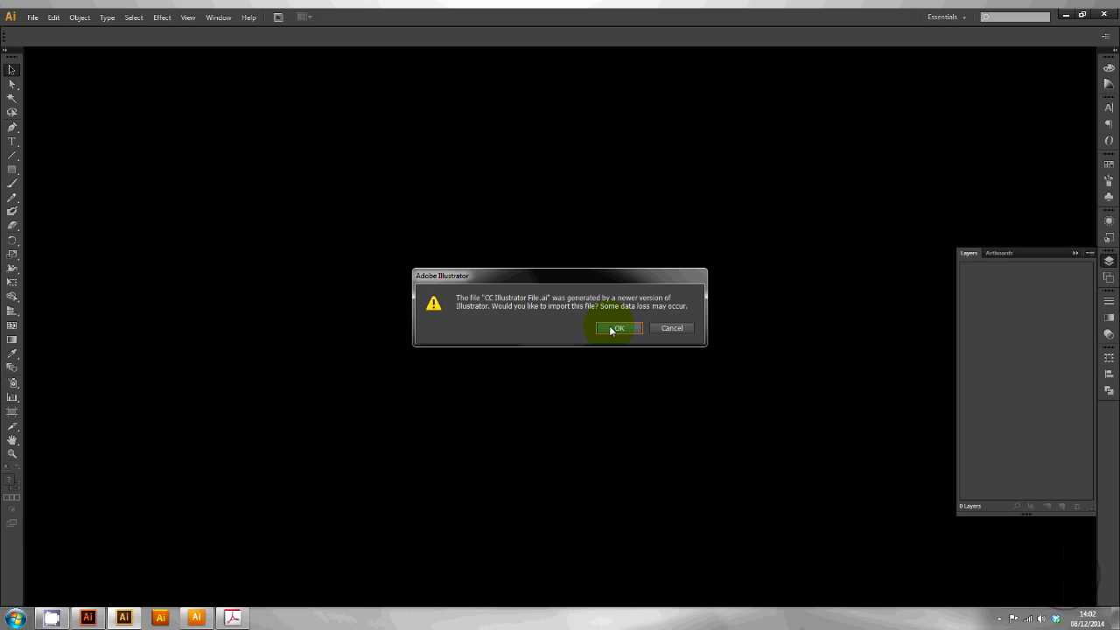
left_click(618, 328)
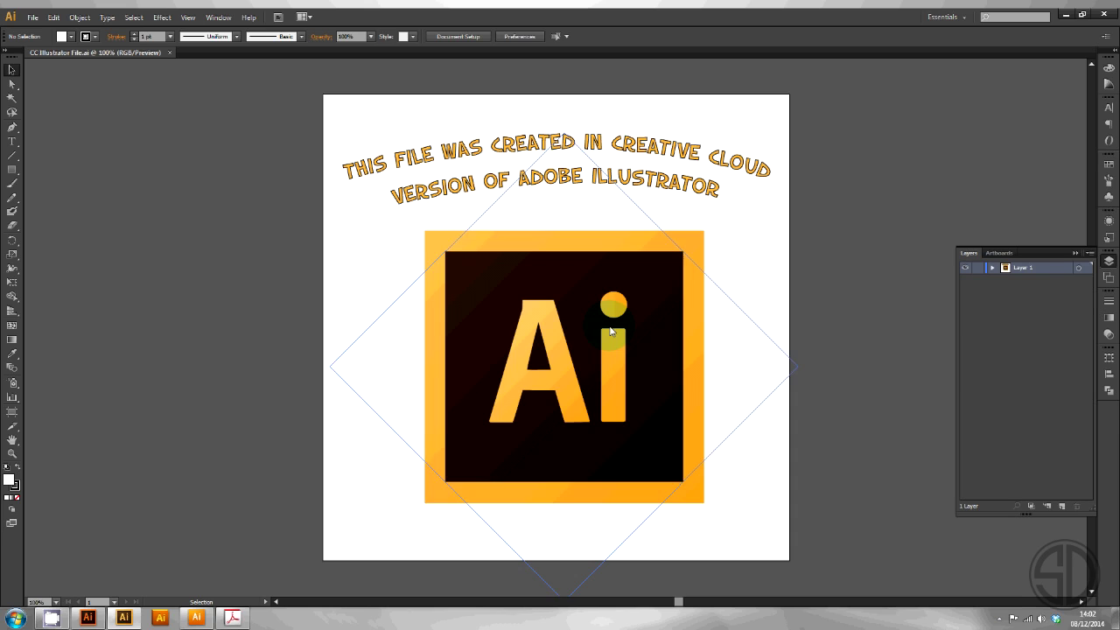
Step: Check the curved title, the logo letters, the Layer 1 contents and the gradient fills
left_click(476, 155)
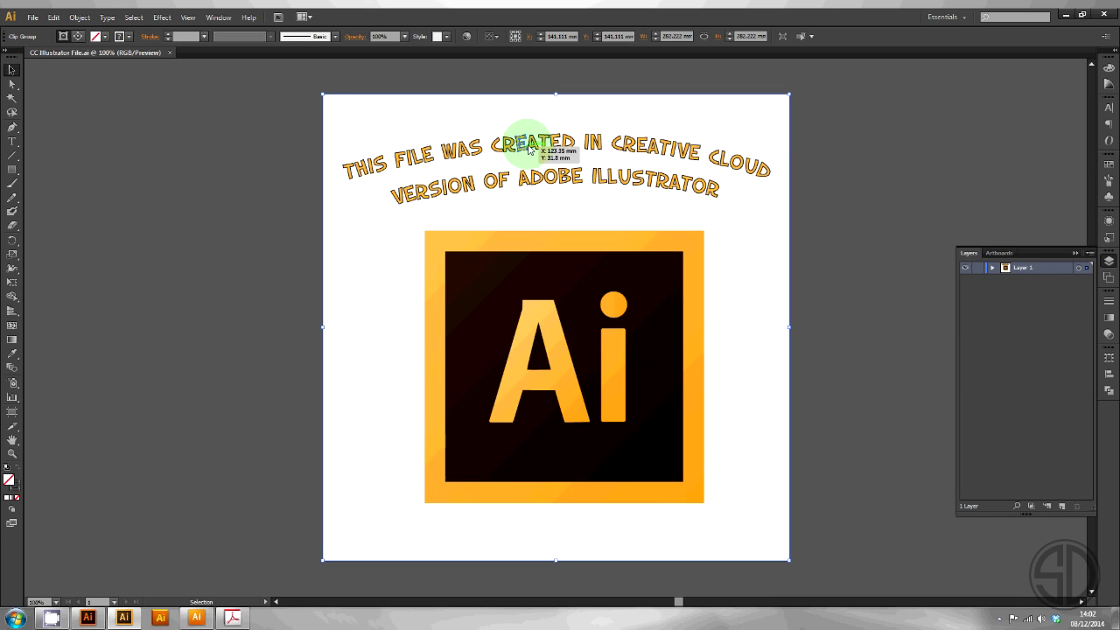
left_click(618, 143)
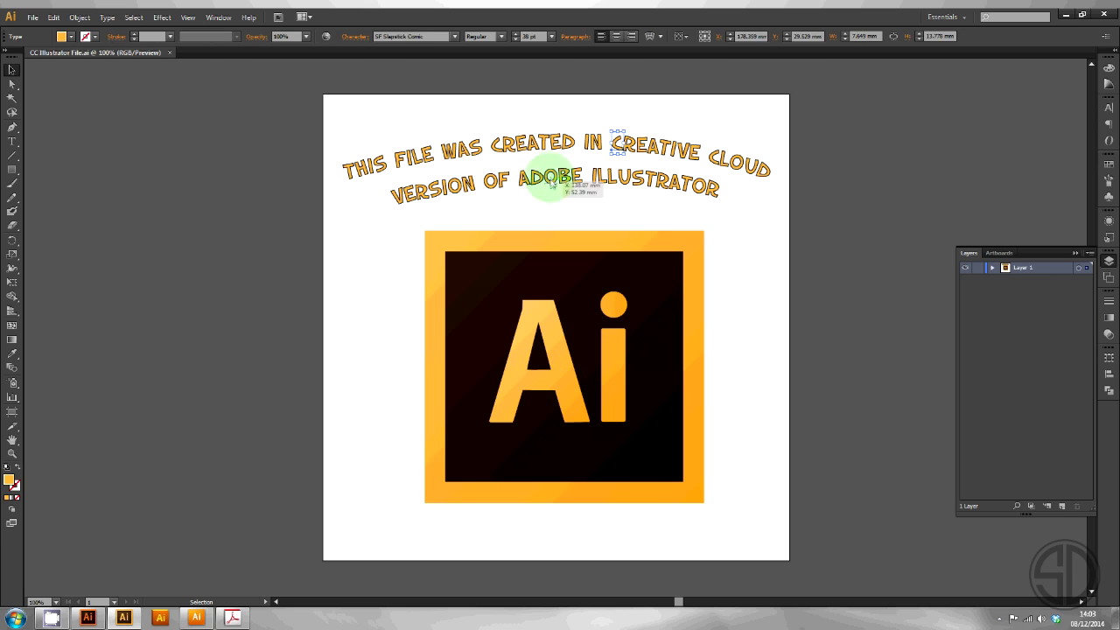
left_click(583, 181)
left_click(581, 184)
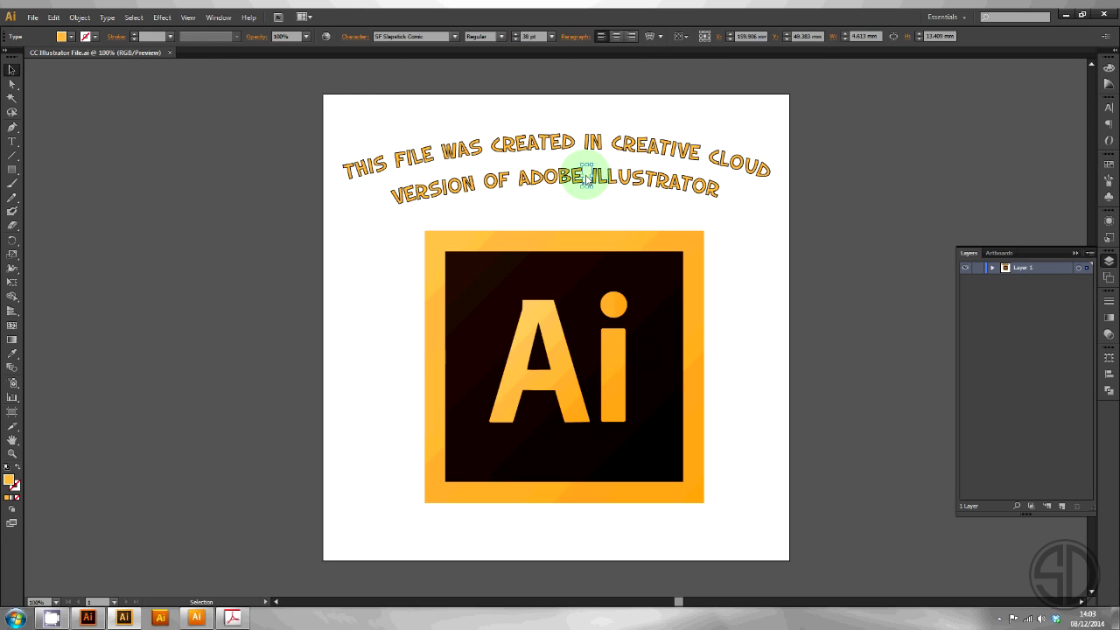
left_click(525, 323)
left_click(993, 269)
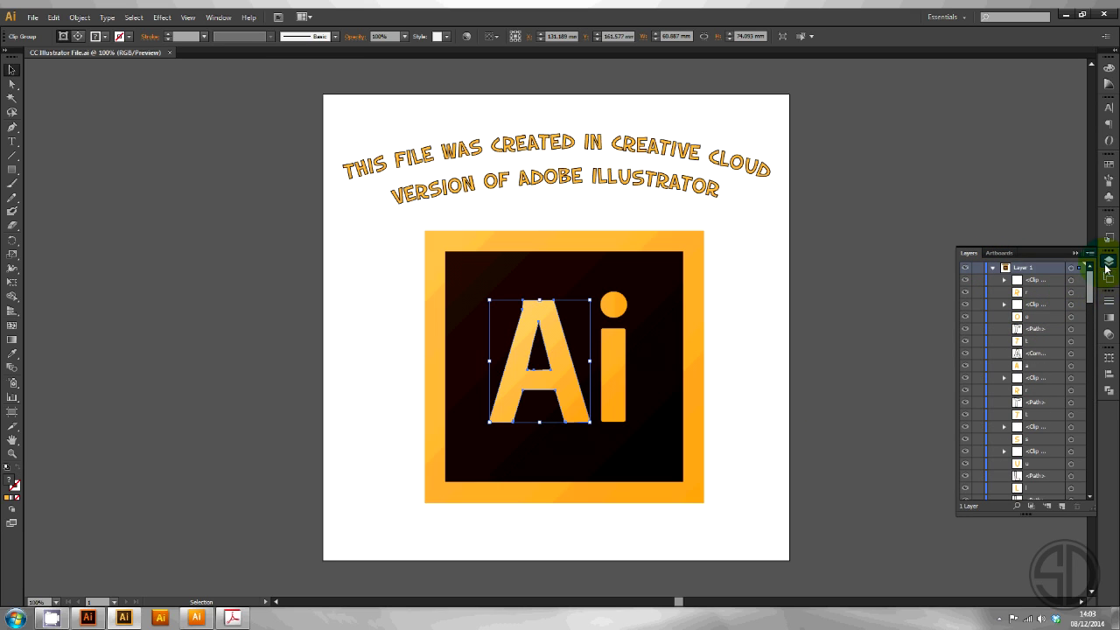
left_click(1109, 320)
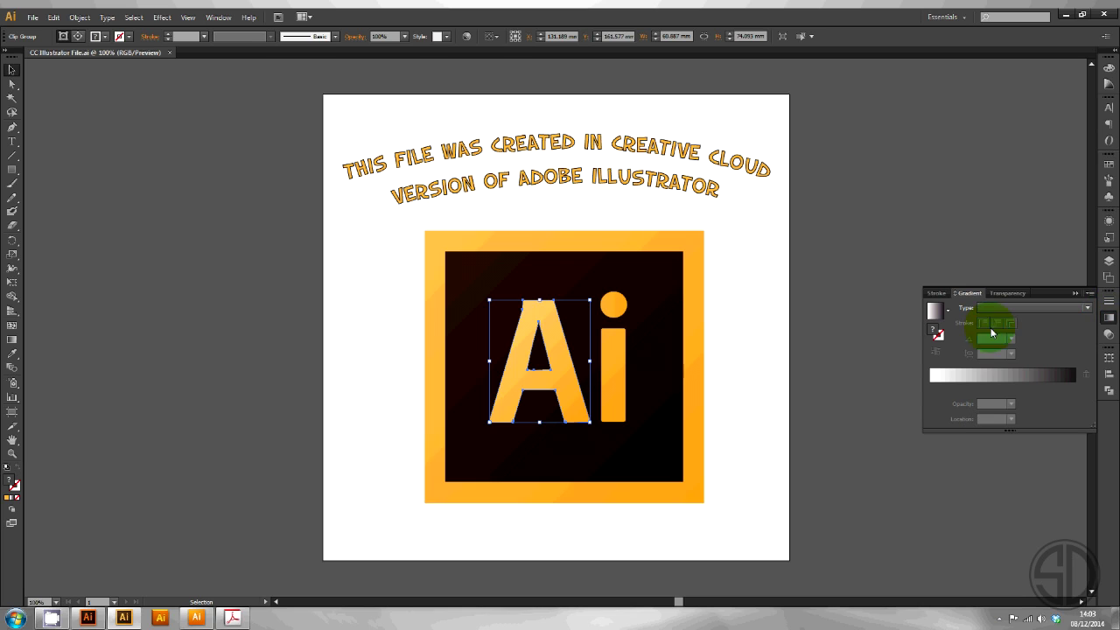
left_click(648, 406)
left_click(612, 387)
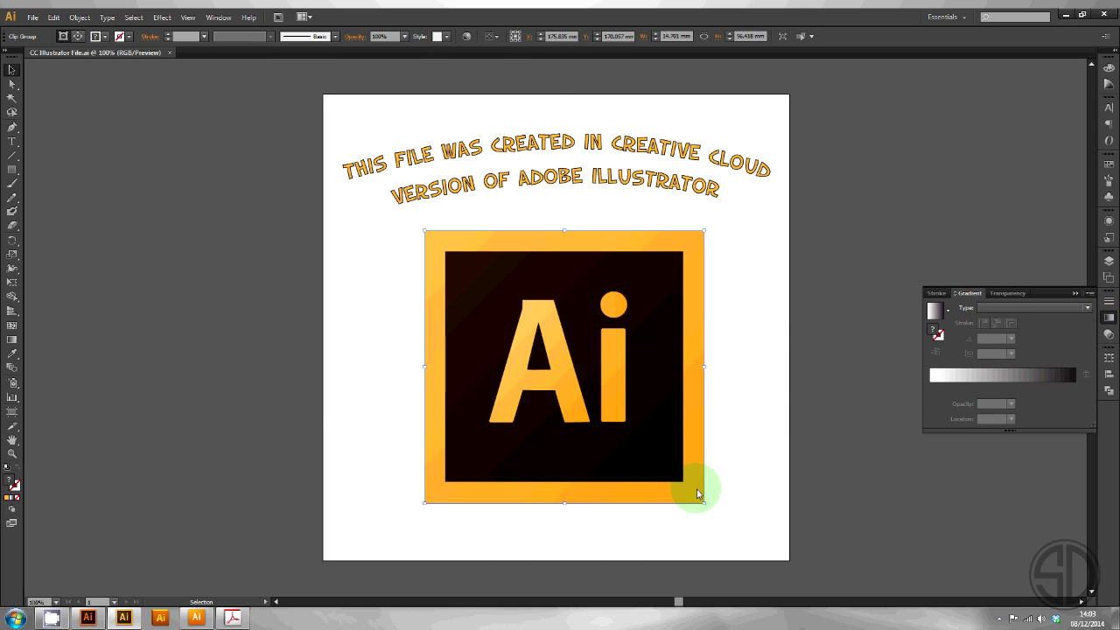
left_click(754, 364)
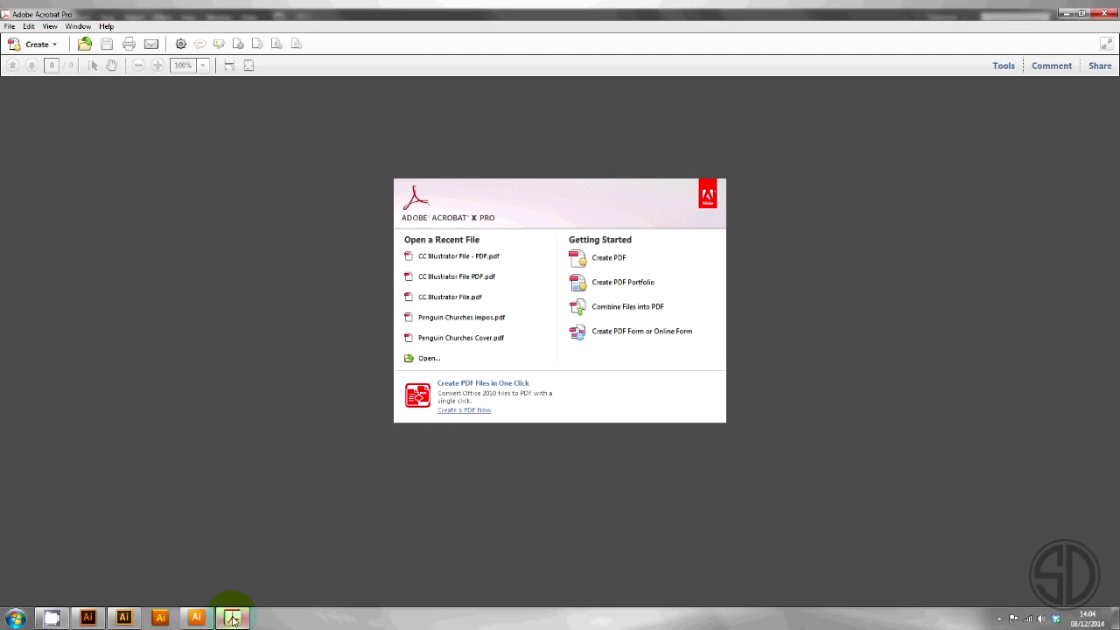
Step: Open CC Illustrator File - EPS in Acrobat X Pro with all file types shown
key("ctrl+o")
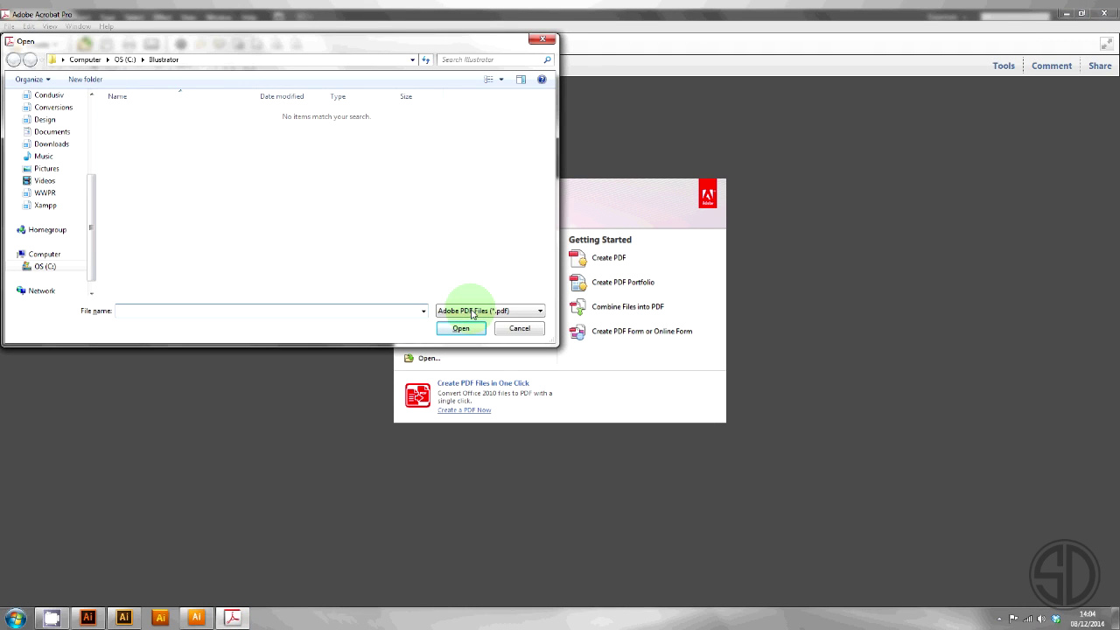
left_click(473, 312)
left_click(477, 323)
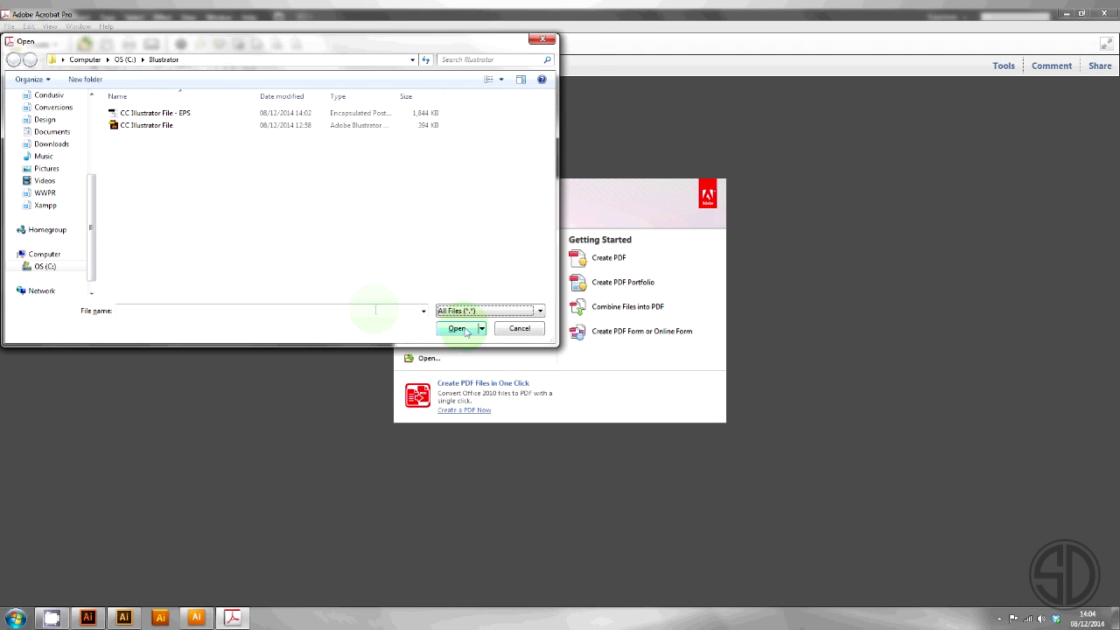
double_click(183, 113)
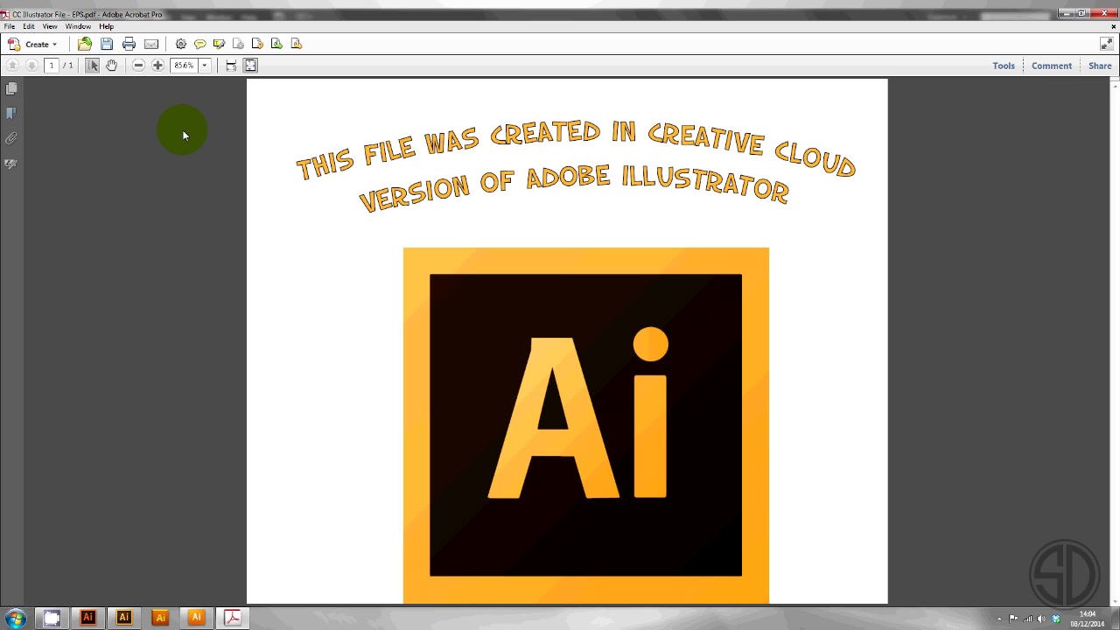
Step: Save the converted document as CC Illustrator File - PDF.pdf and close it
left_click(9, 26)
mouse_move(33, 87)
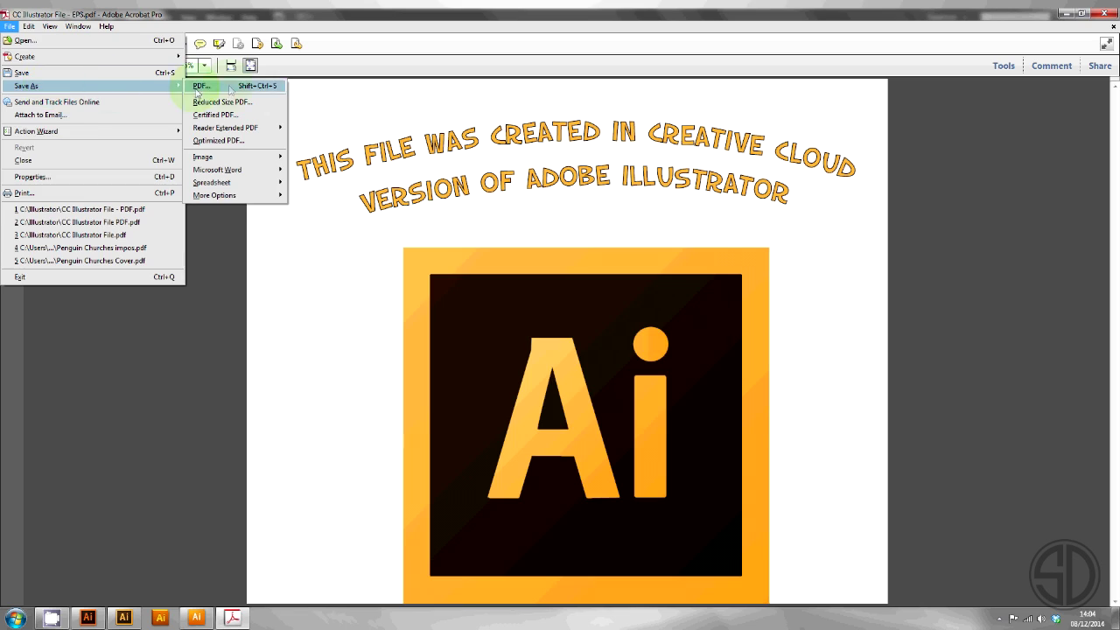
left_click(206, 85)
key("End")
key("BackSpace")
key("BackSpace")
key("BackSpace")
type("PDF")
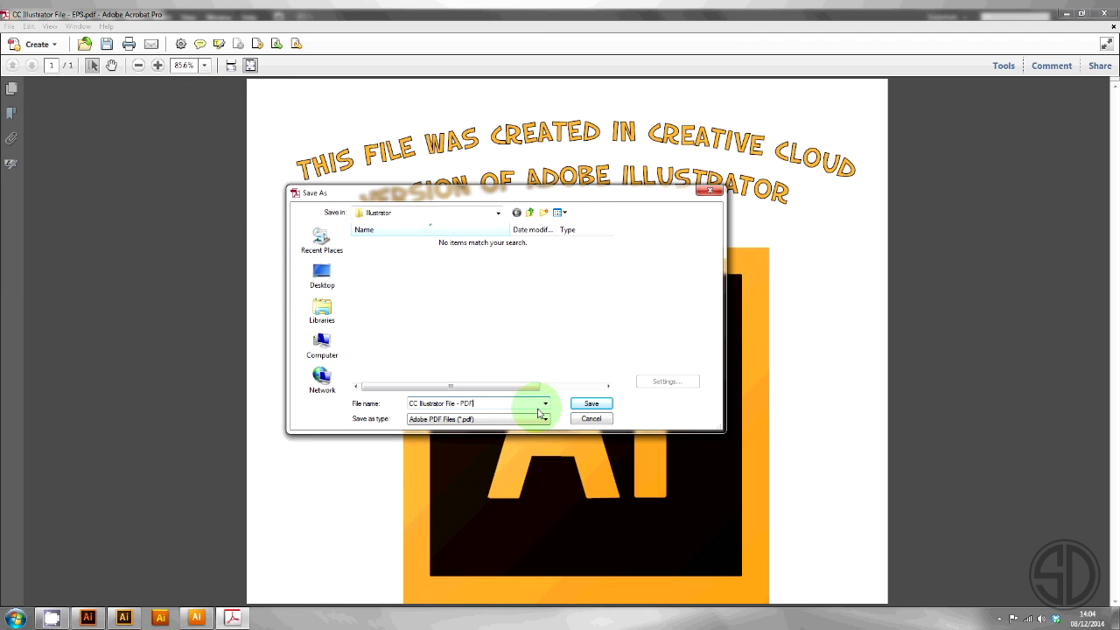
left_click(597, 401)
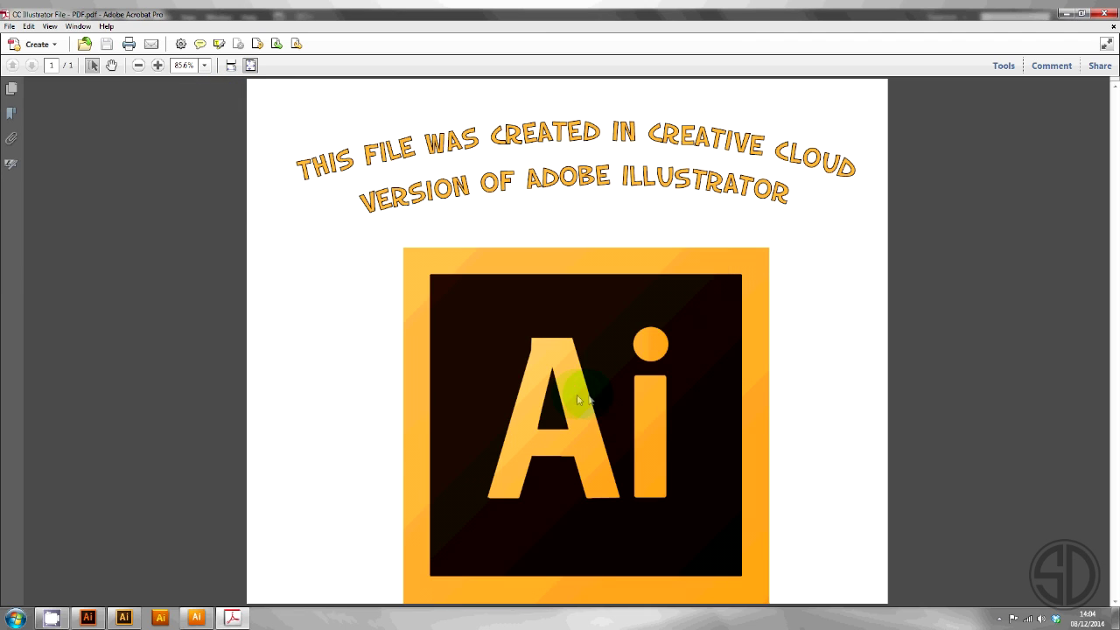
key("ctrl+w")
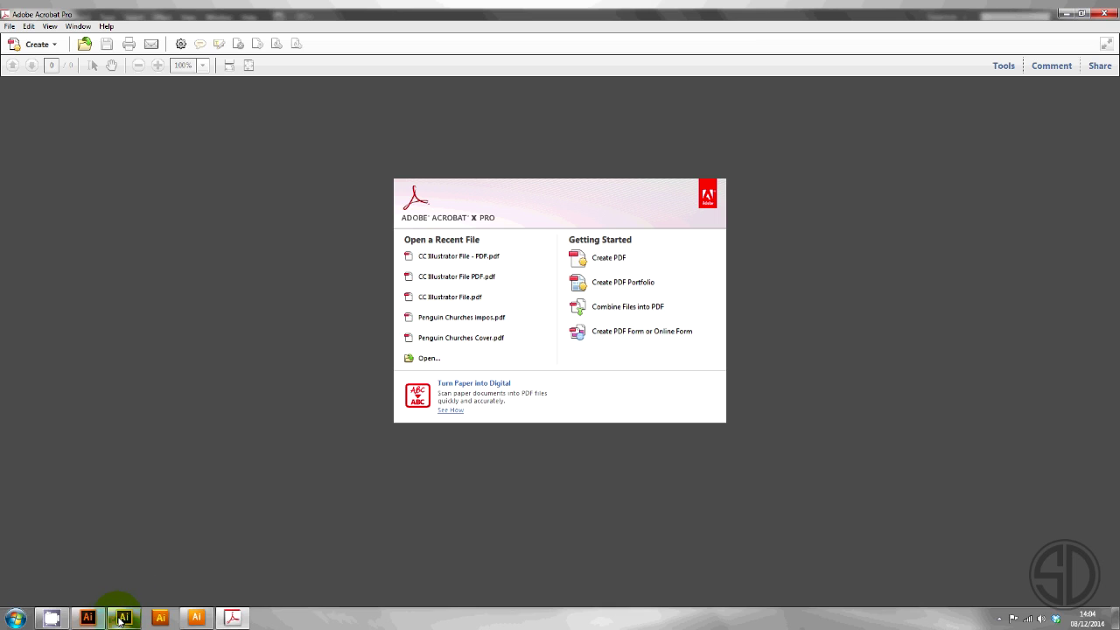
Step: In Illustrator, open CC Illustrator File - PDF.pdf and accept the reinterpretation warning
left_click(123, 617)
left_click(32, 18)
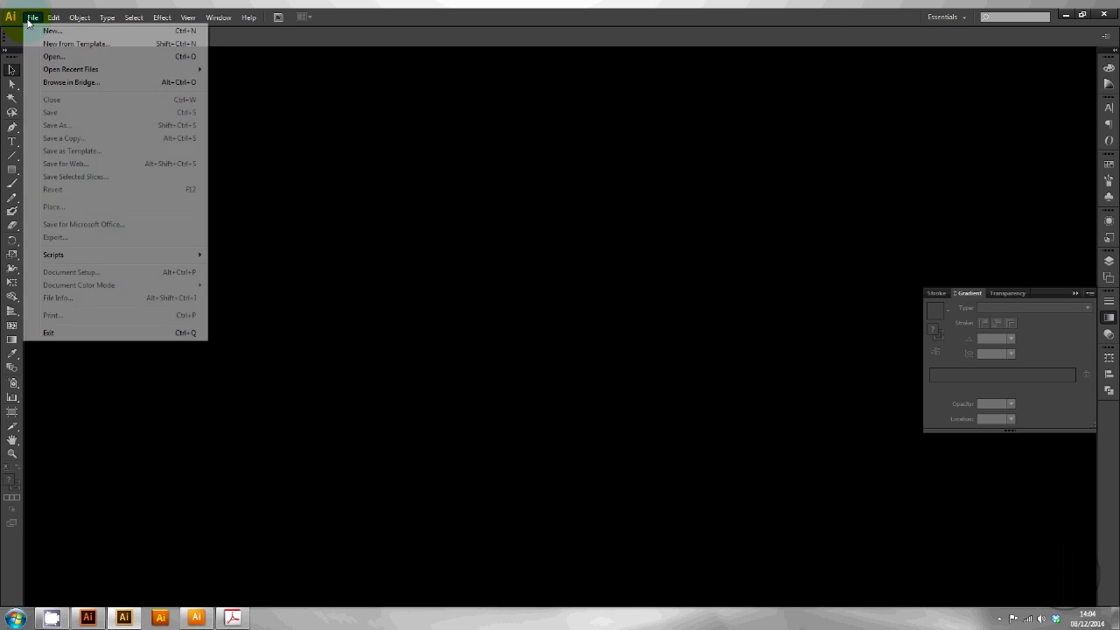
left_click(49, 64)
double_click(468, 224)
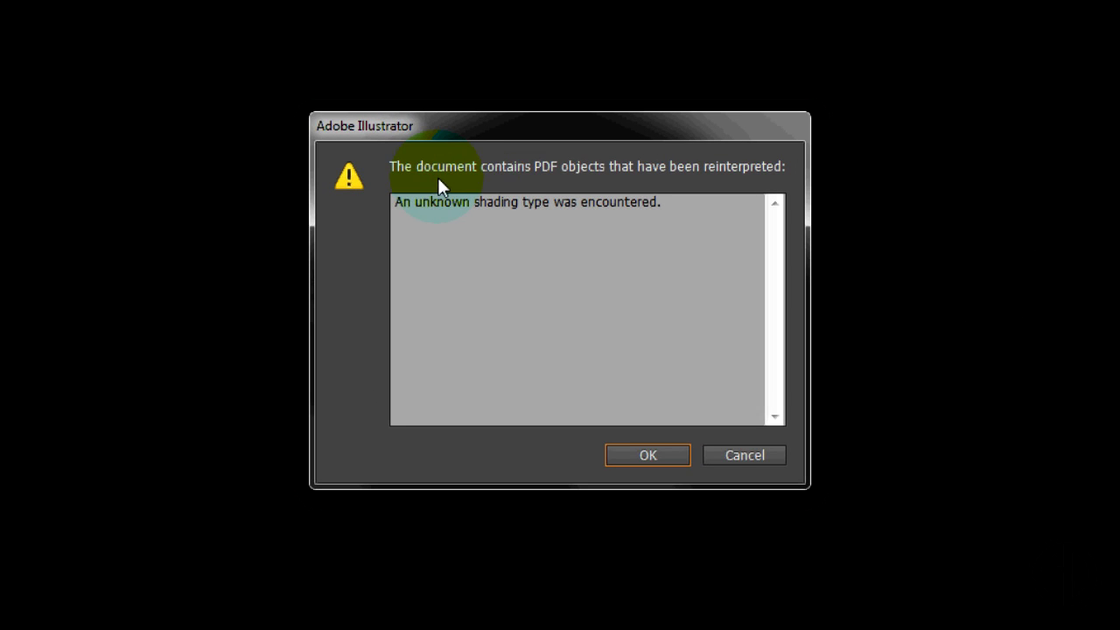
left_click(647, 454)
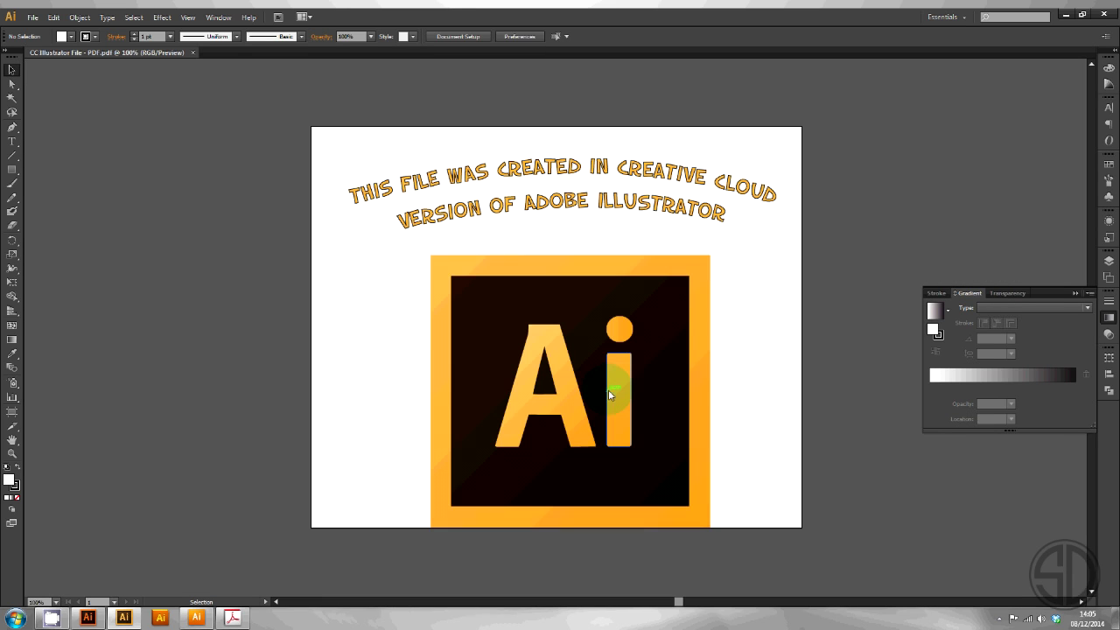
Step: Inspect the logo's clip-group structure and expand Layer 1 in the Layers panel
left_click(612, 393)
left_click(570, 355)
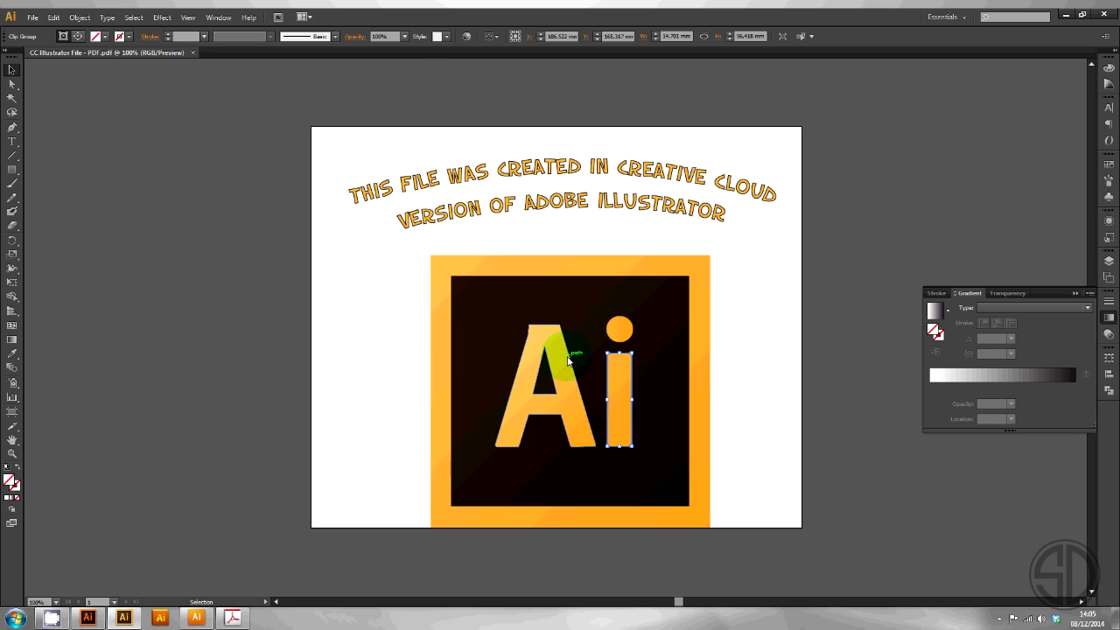
left_click(686, 346)
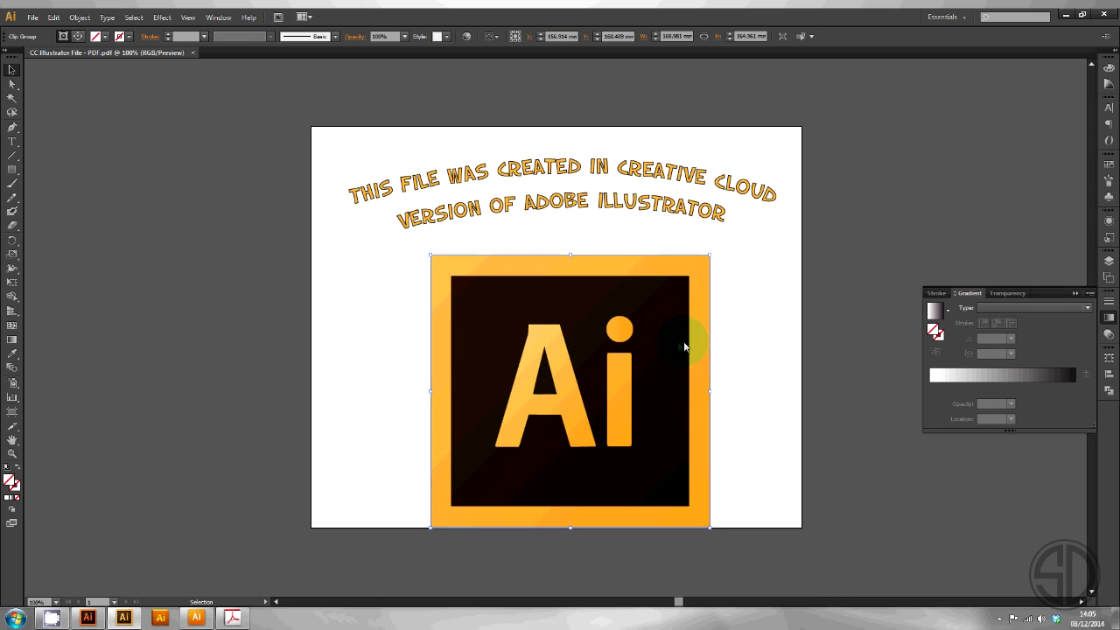
left_click(752, 333)
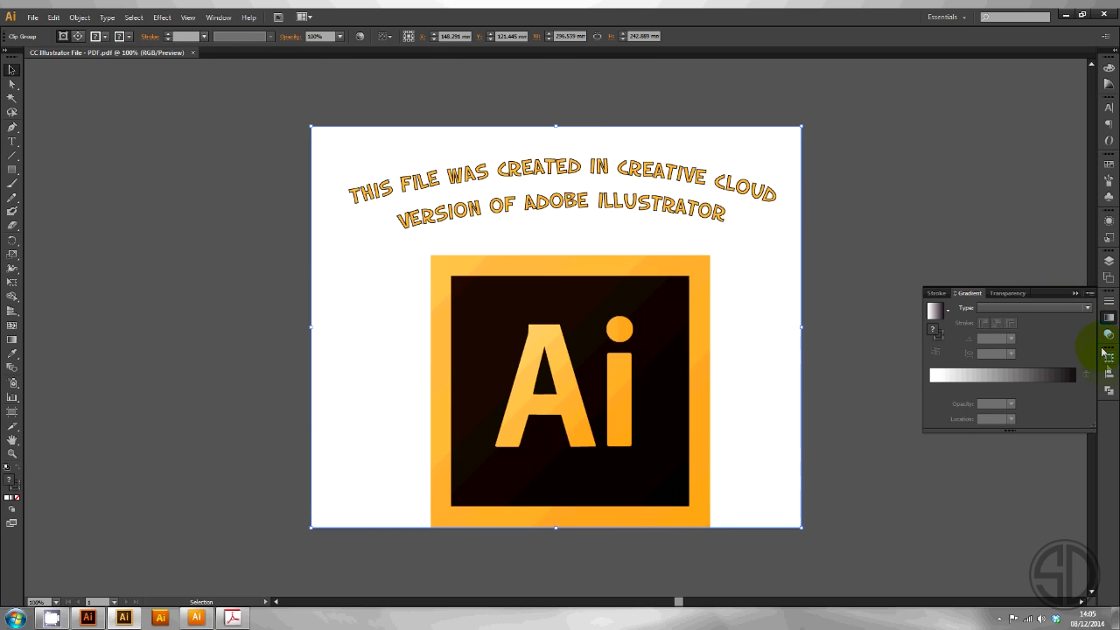
left_click(1106, 264)
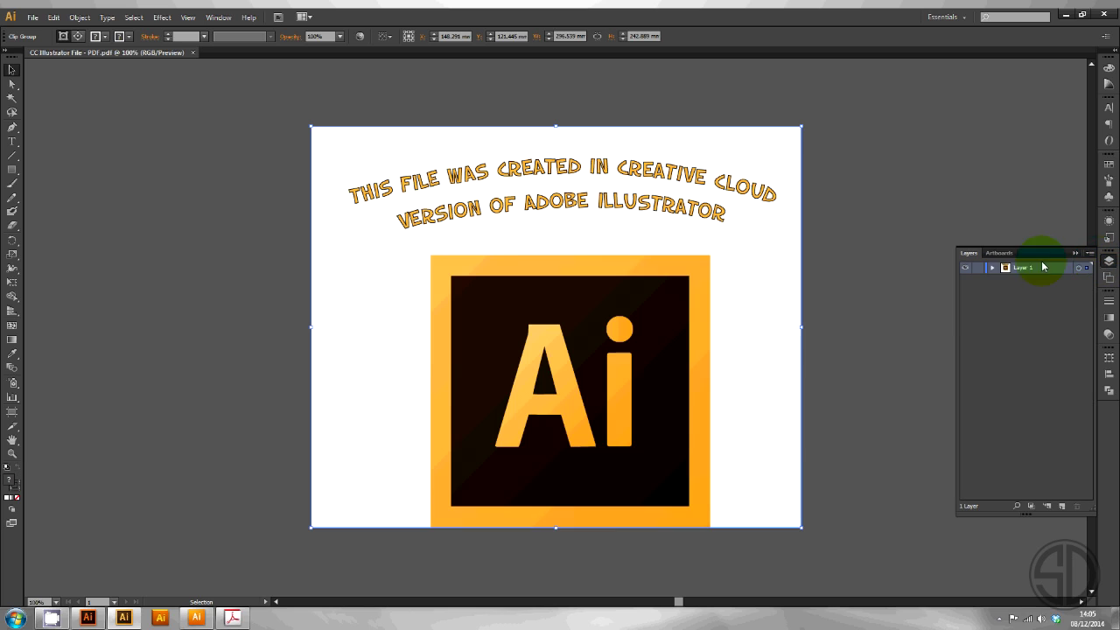
left_click(992, 269)
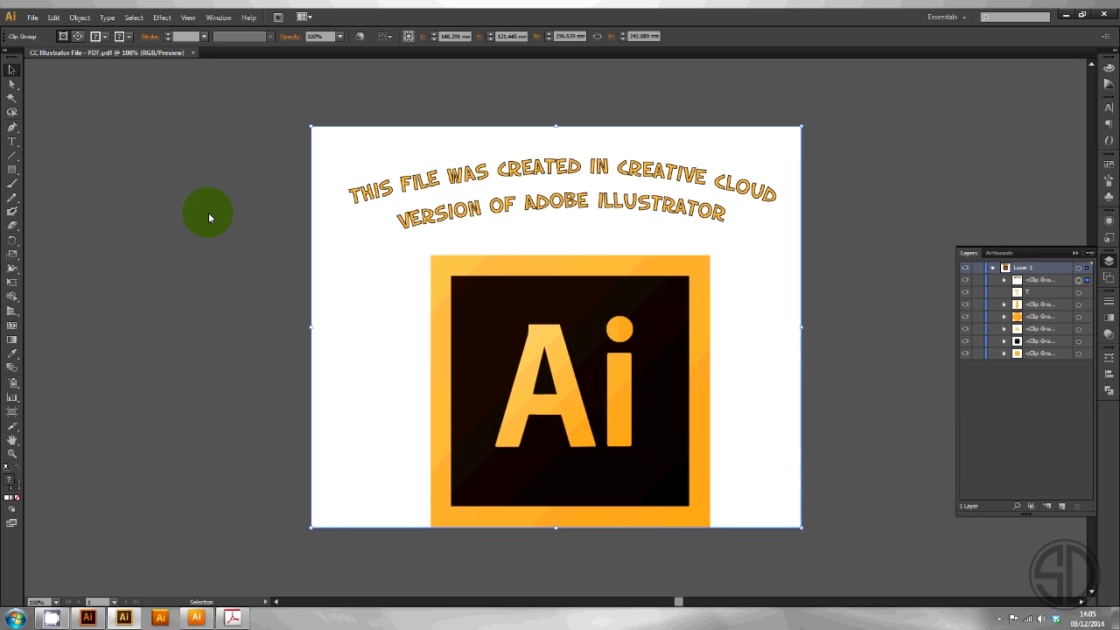
Step: Close the PDF copy, then in the CC document choose Adobe Illustrator (*.AI) format for a new name ending in CS6
key("ctrl+w")
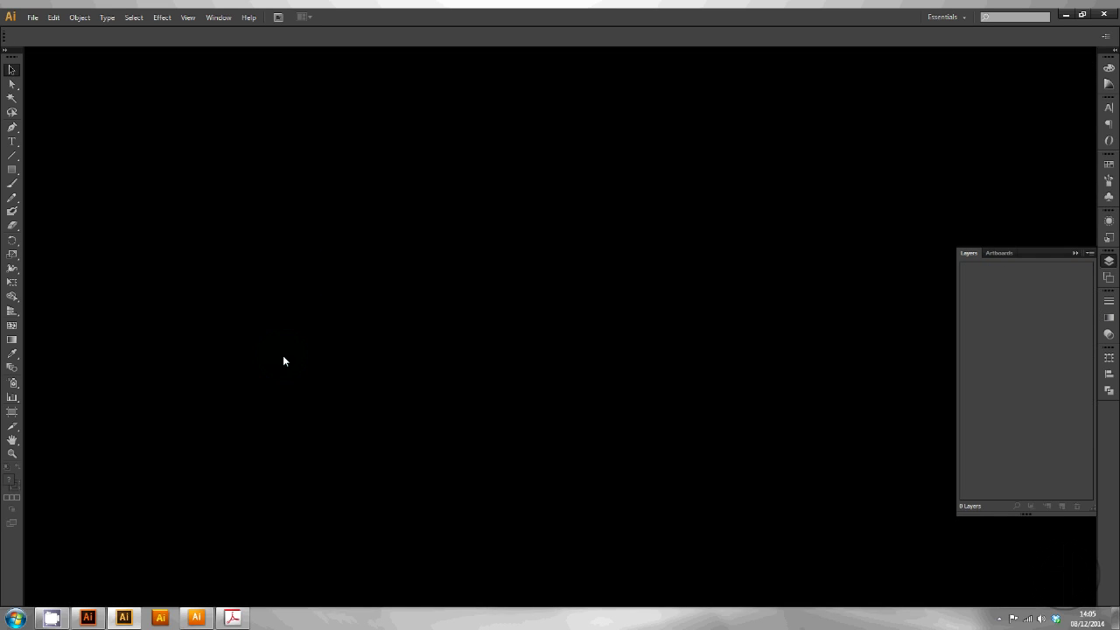
left_click(91, 618)
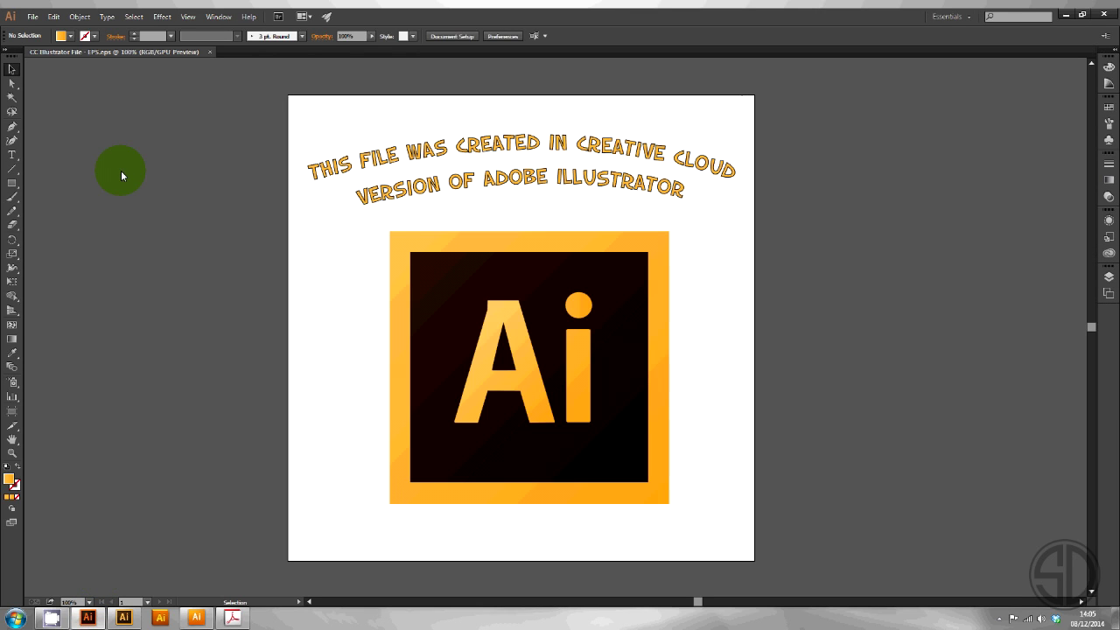
left_click(33, 17)
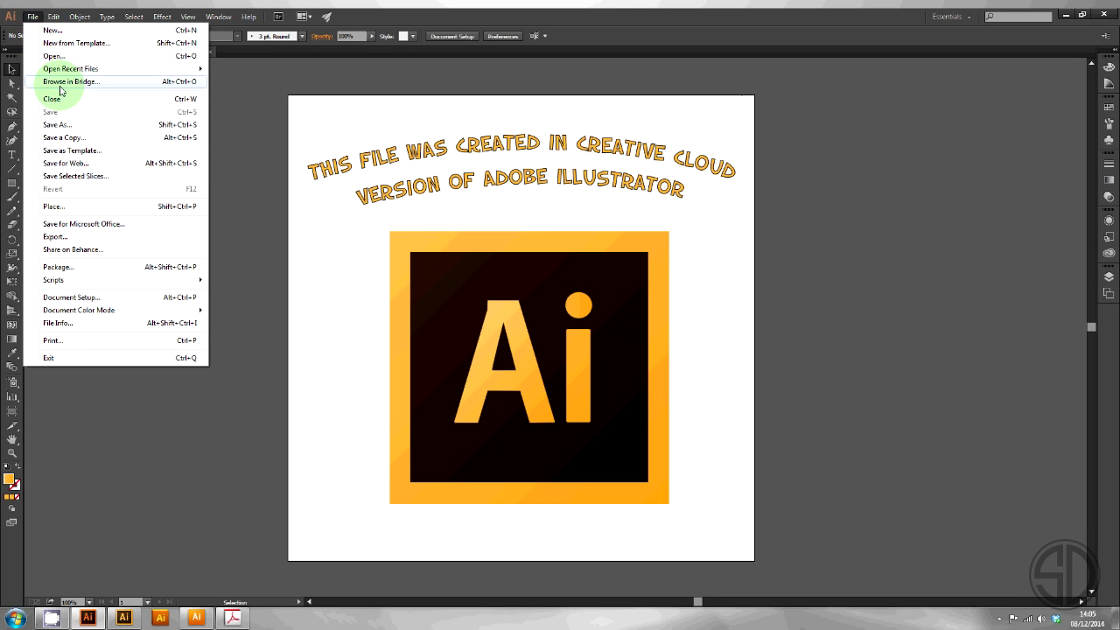
left_click(83, 124)
left_click(291, 277)
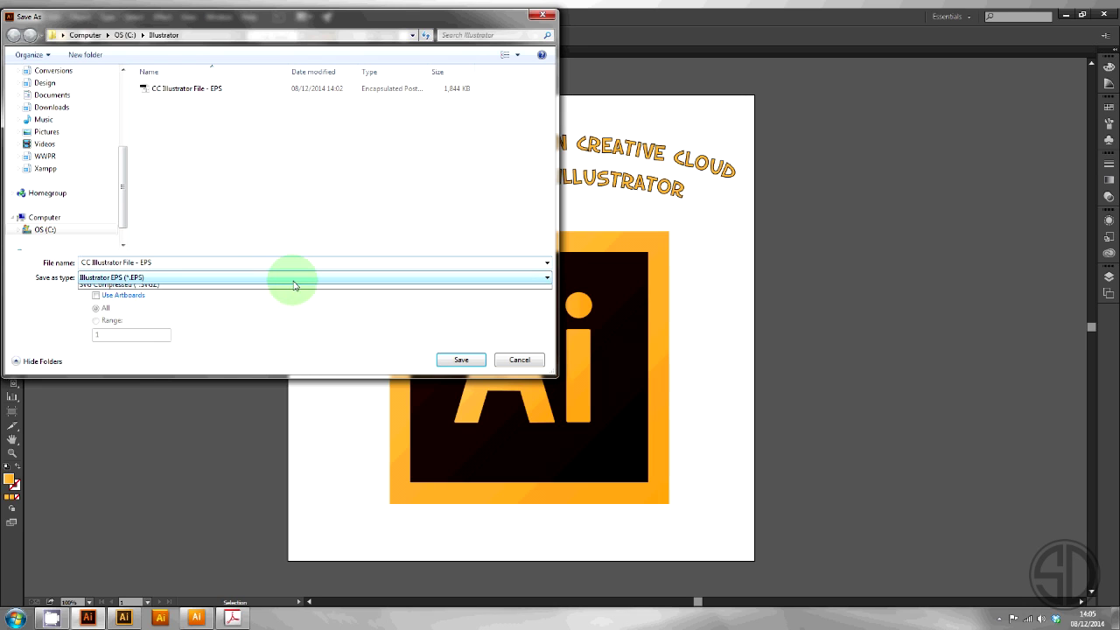
left_click(287, 297)
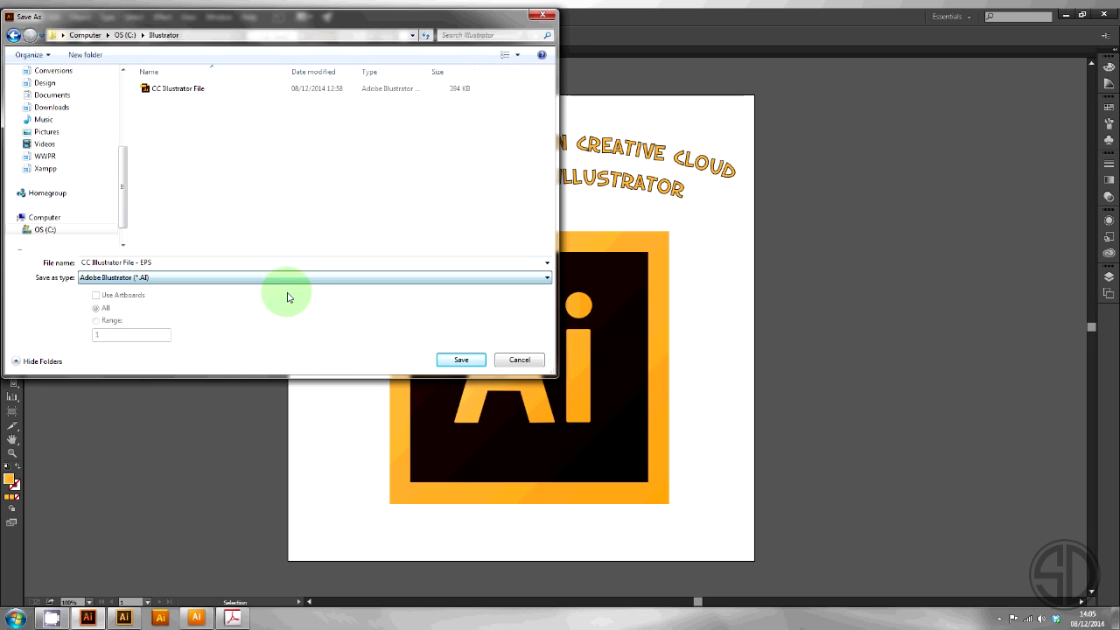
double_click(145, 263)
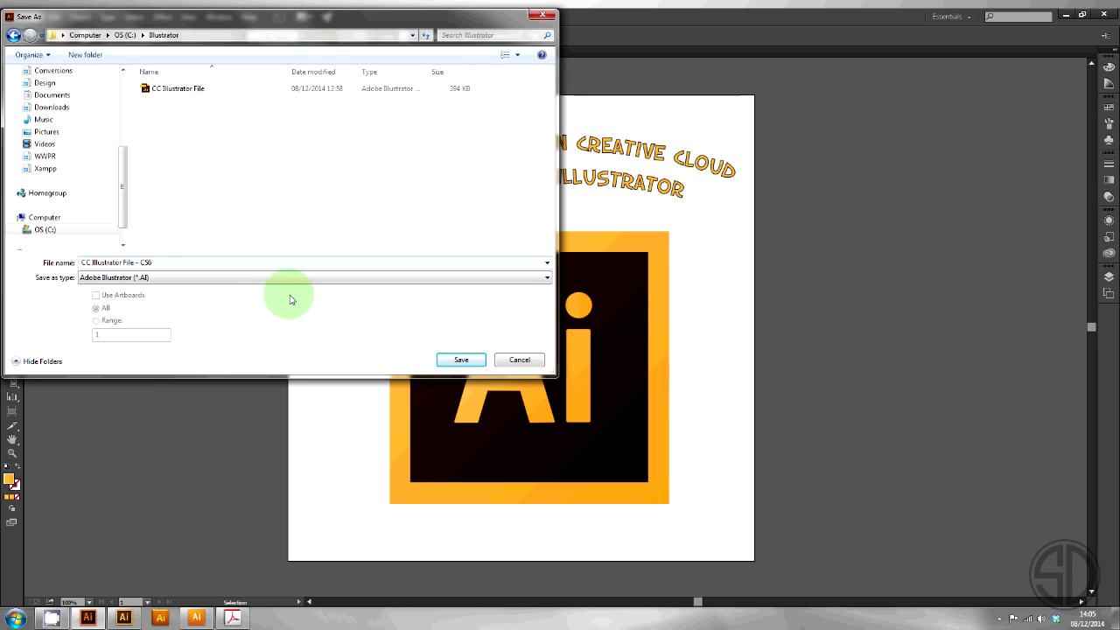
Step: Save with Illustrator CS6 version compatibility and accept the legacy-format warning
left_click(460, 360)
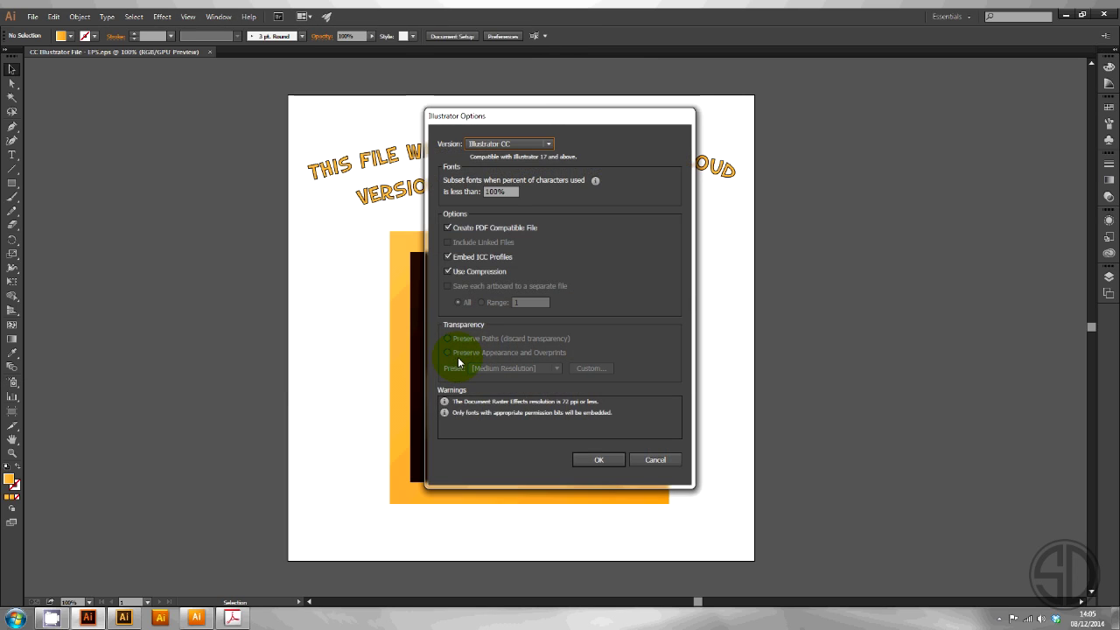
left_click(550, 143)
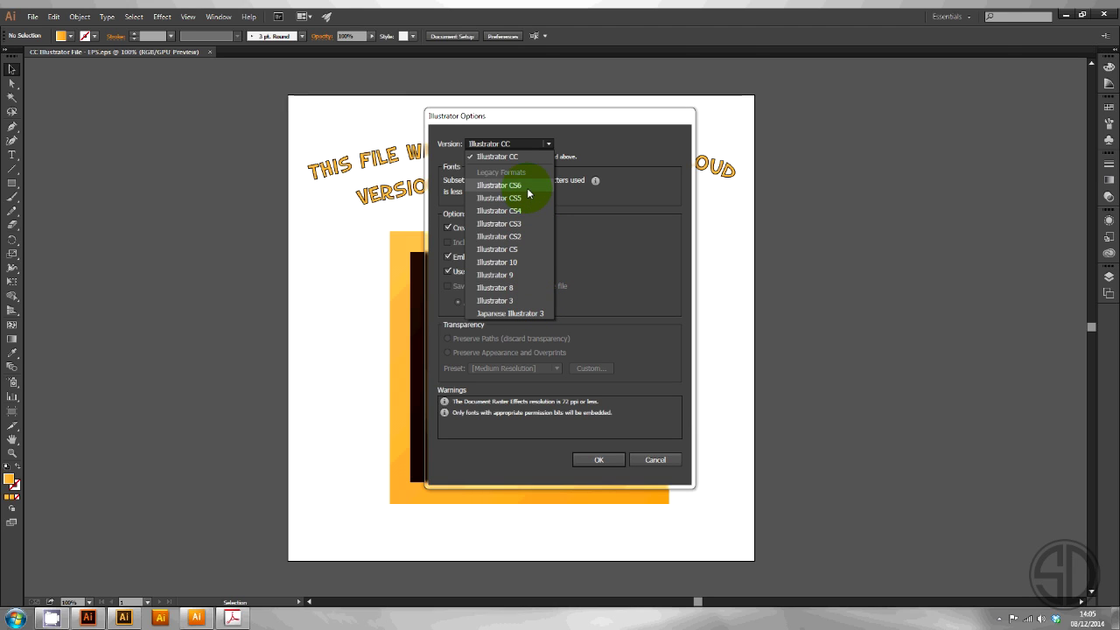
left_click(499, 185)
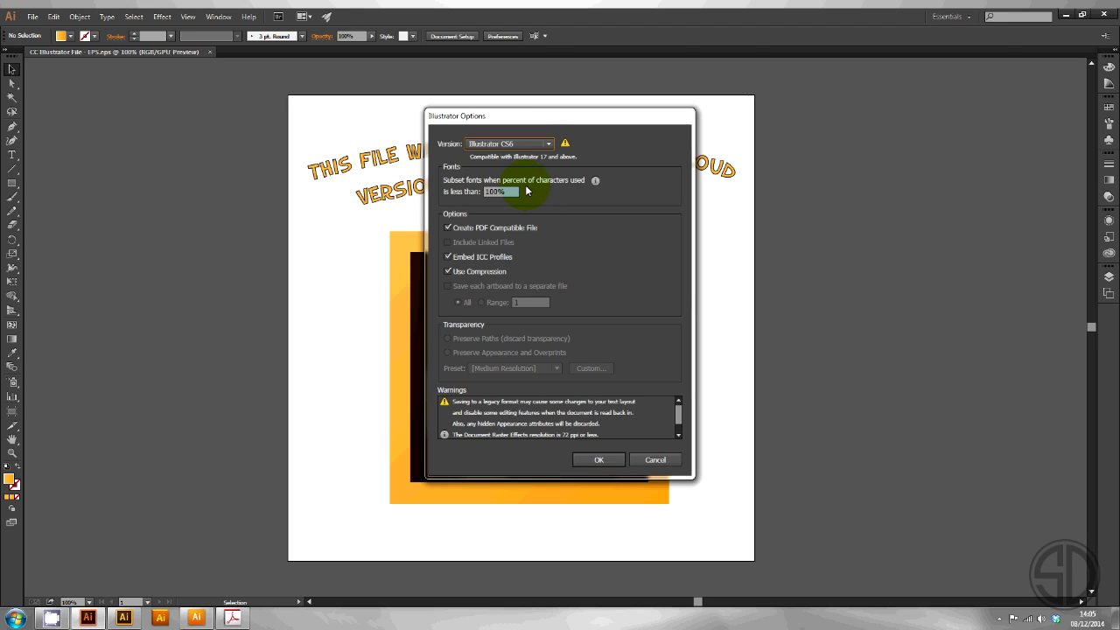
left_click(592, 449)
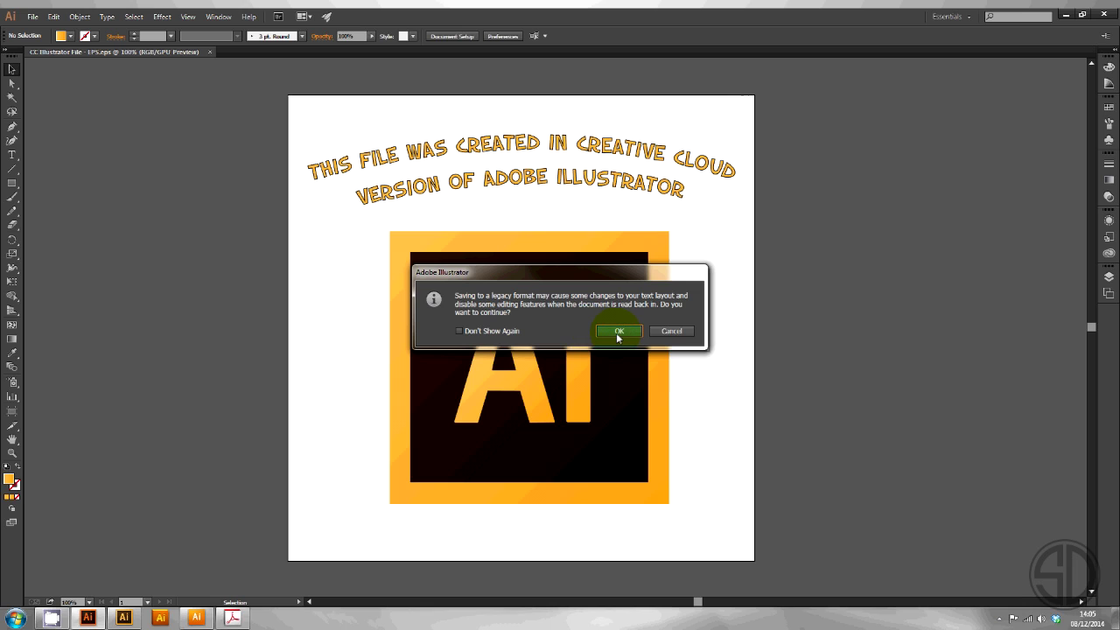
left_click(618, 331)
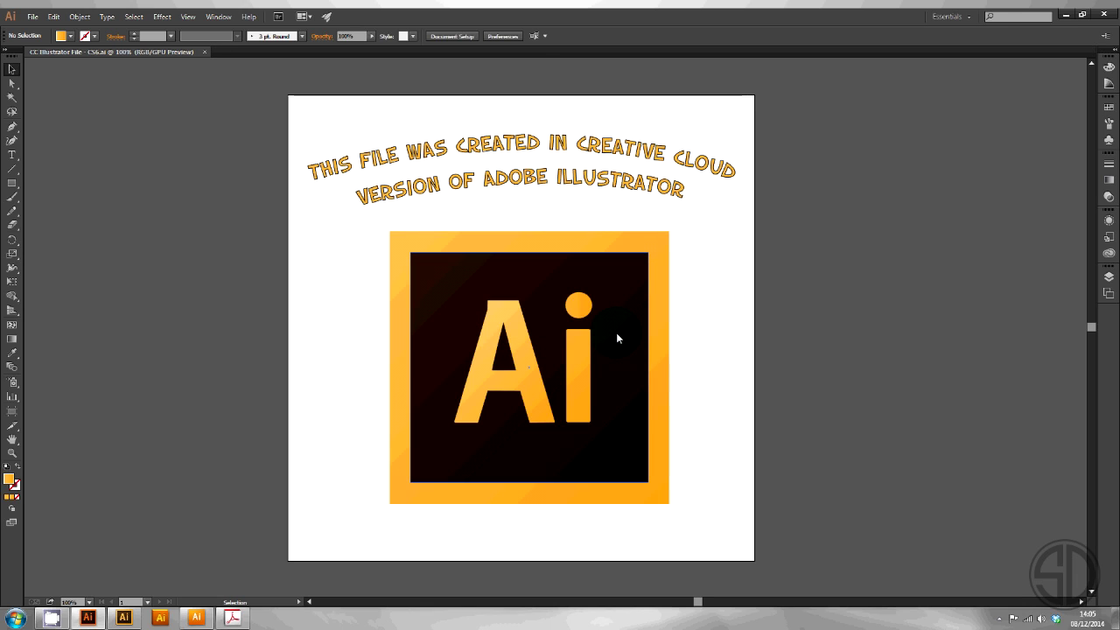
Step: Open CC Illustrator File - CS6.ai in the Illustrator CS6 window
left_click(119, 619)
left_click(31, 19)
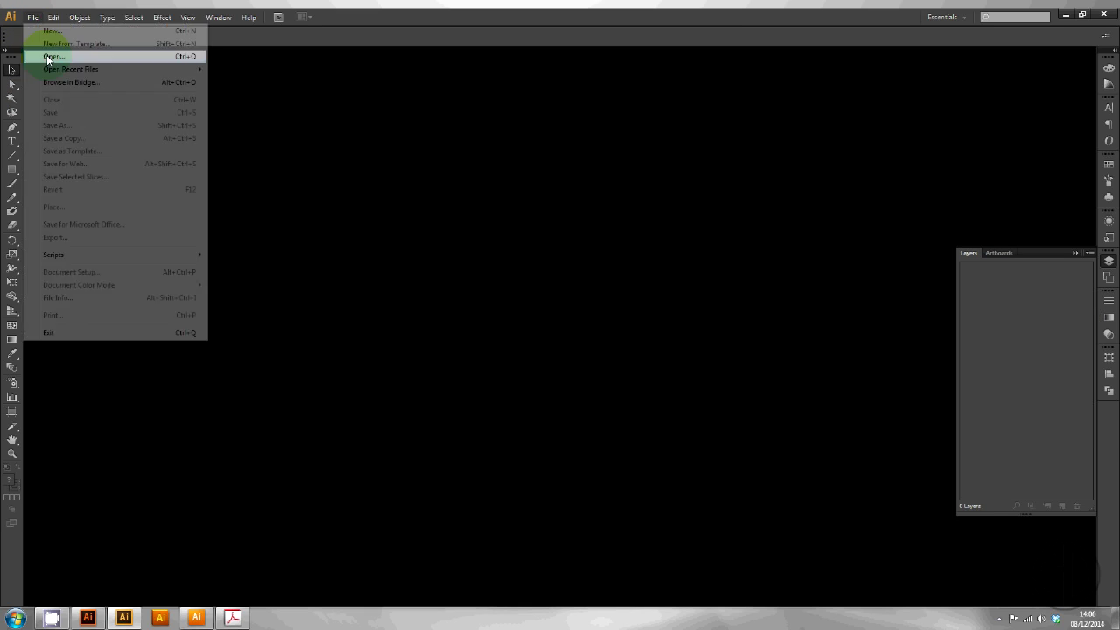
left_click(50, 56)
double_click(475, 213)
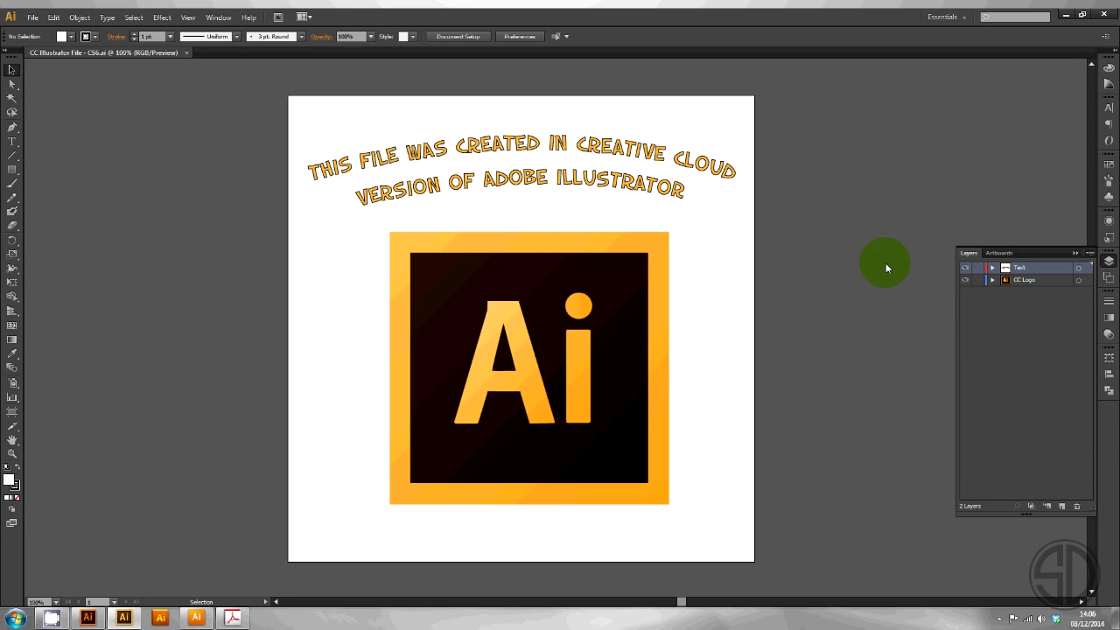
Step: Expand the Text and CC Logo layers and check the logo's gradient fills
left_click(992, 267)
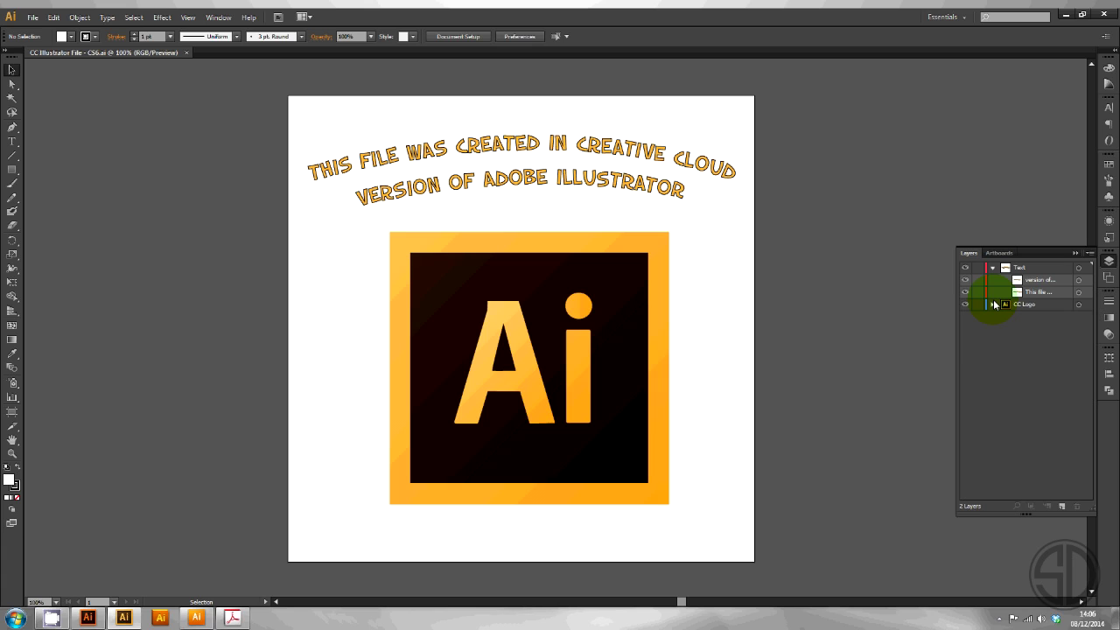
left_click(993, 303)
left_click(533, 382)
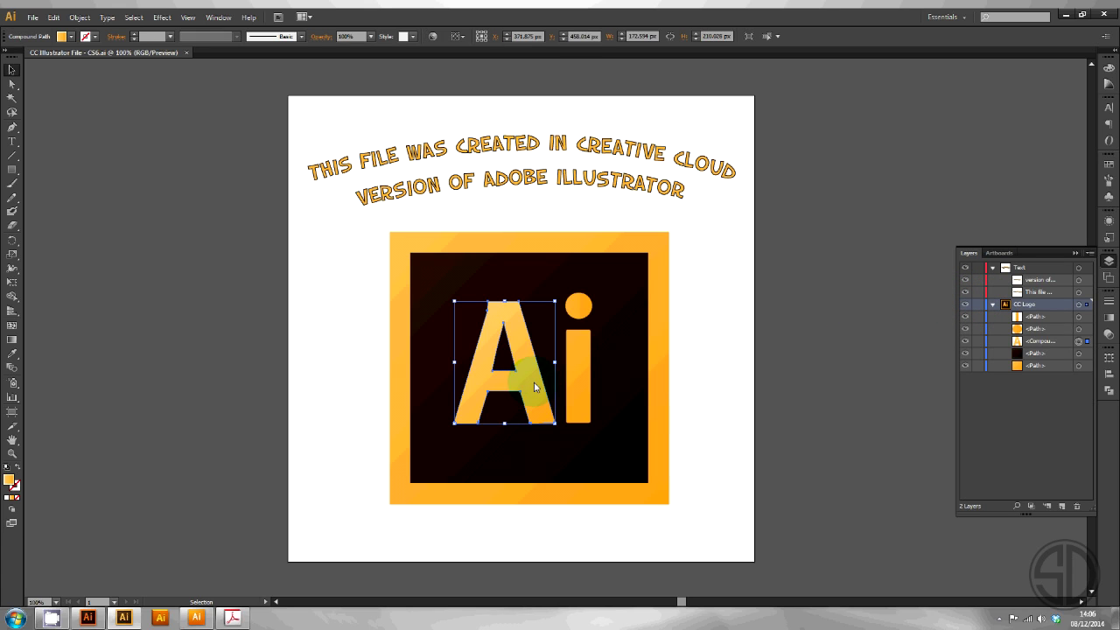
left_click(1107, 317)
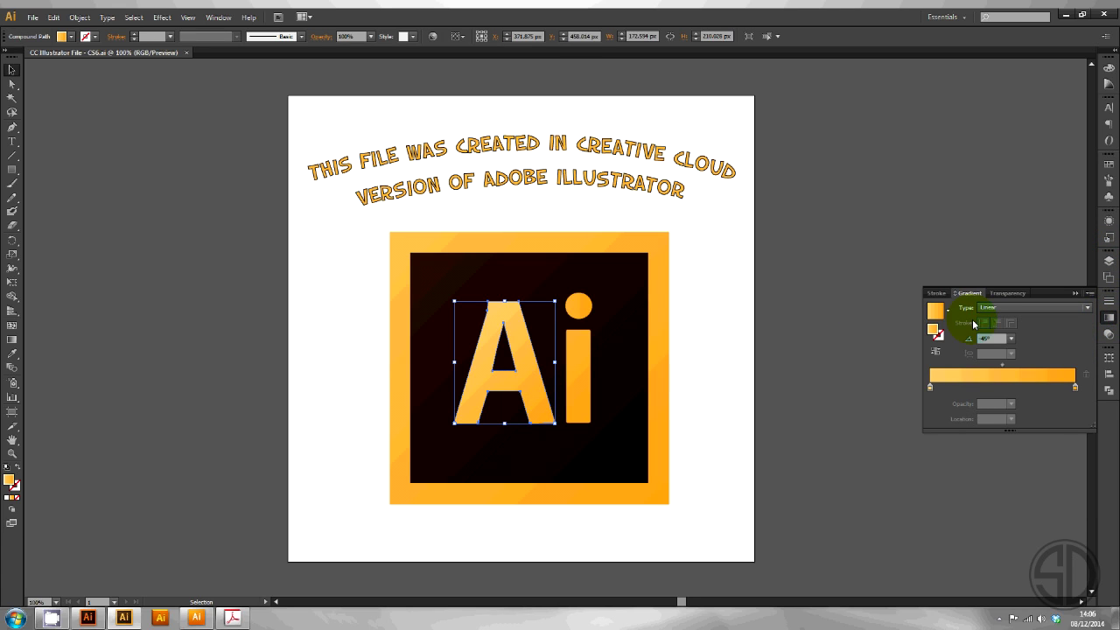
left_click(623, 385)
left_click(580, 380)
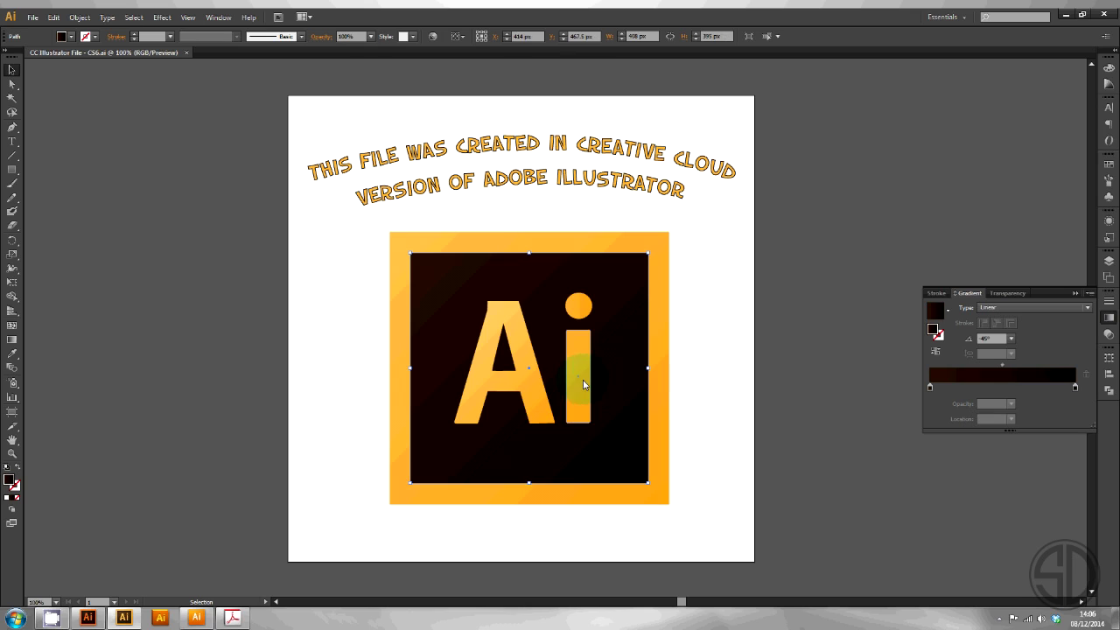
left_click(486, 355)
Step: Confirm the curved heading is editable by selecting several of its words
left_click(520, 187)
double_click(522, 177)
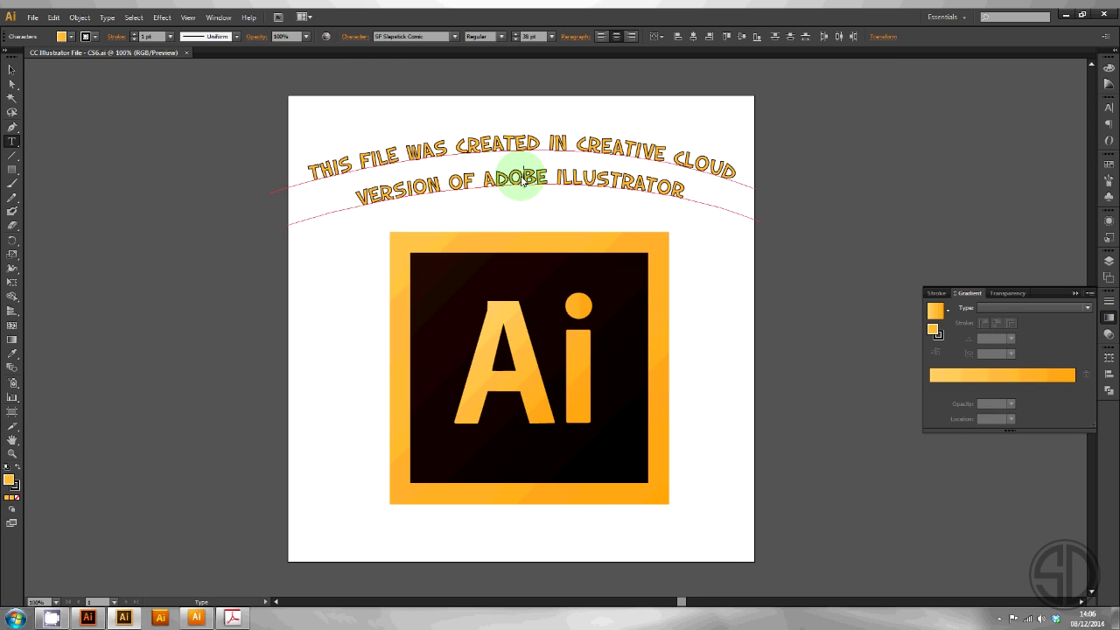
left_click_drag(492, 143, 644, 146)
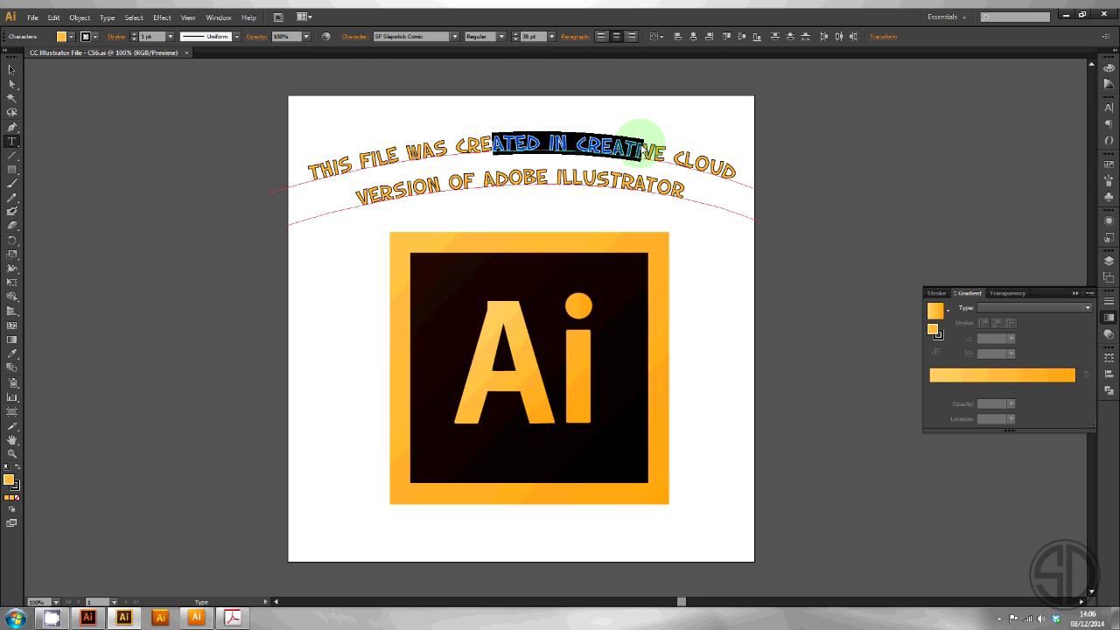
key("Escape")
left_click(721, 345)
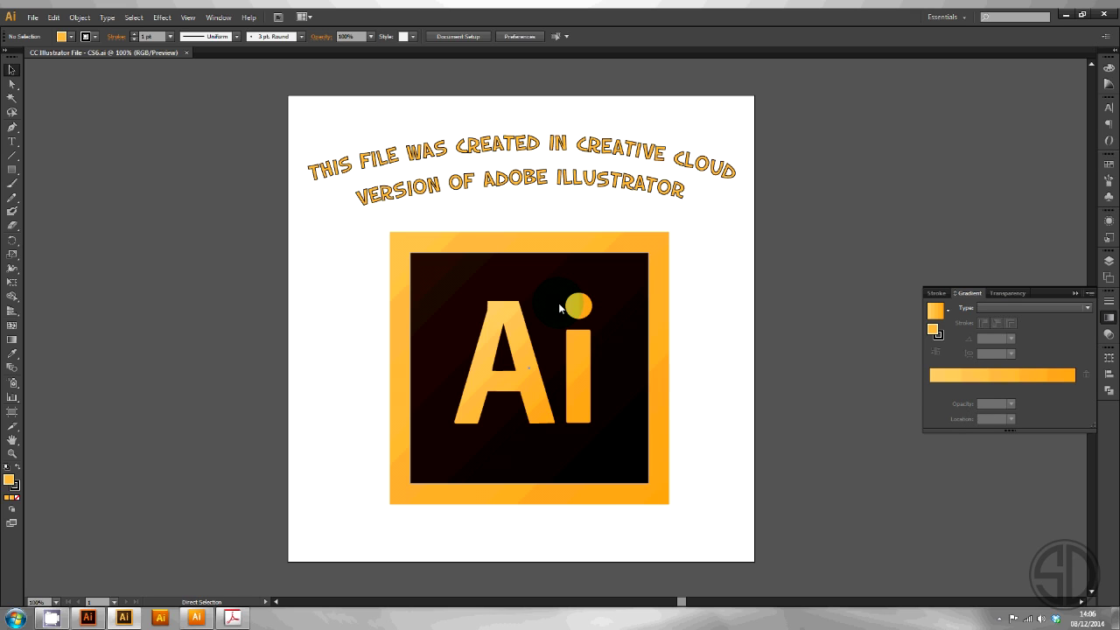
Step: Close CC Illustrator File - CS6.ai with Ctrl+W
key("ctrl+w")
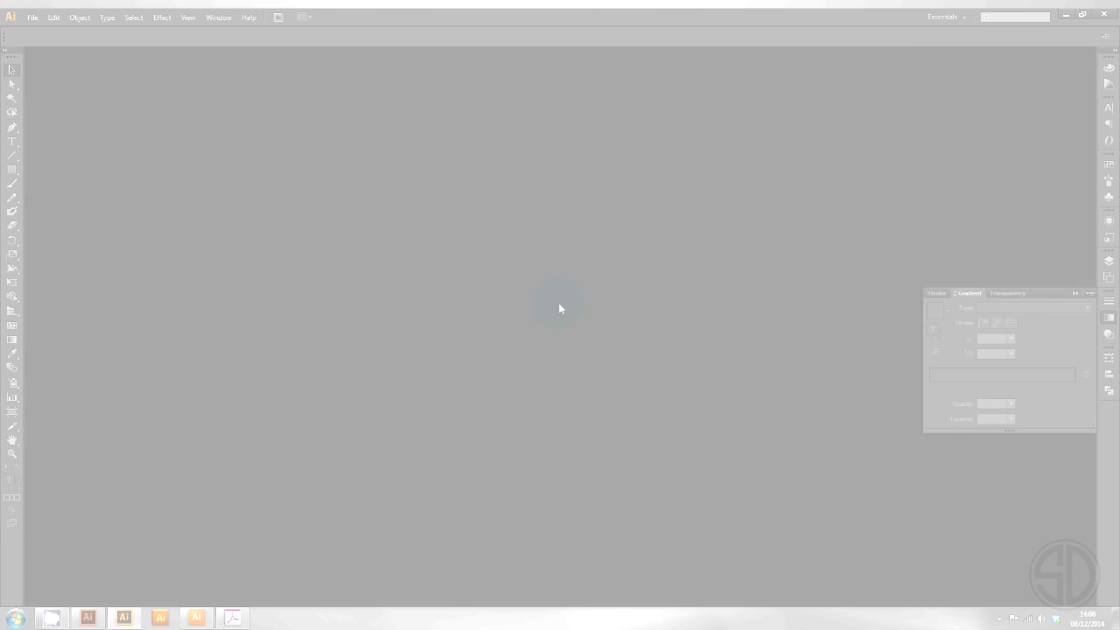